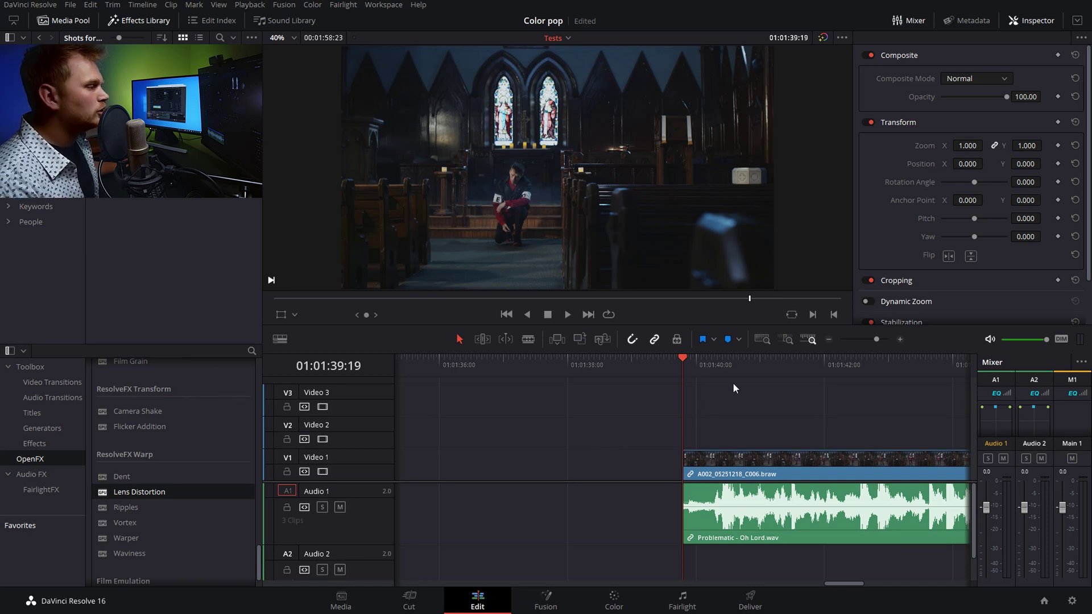
# Play the church shot with its music, then park at 01:01:40:10 and select the clip.
pyautogui.click(717, 364)
pyautogui.press('j')
pyautogui.press('l')
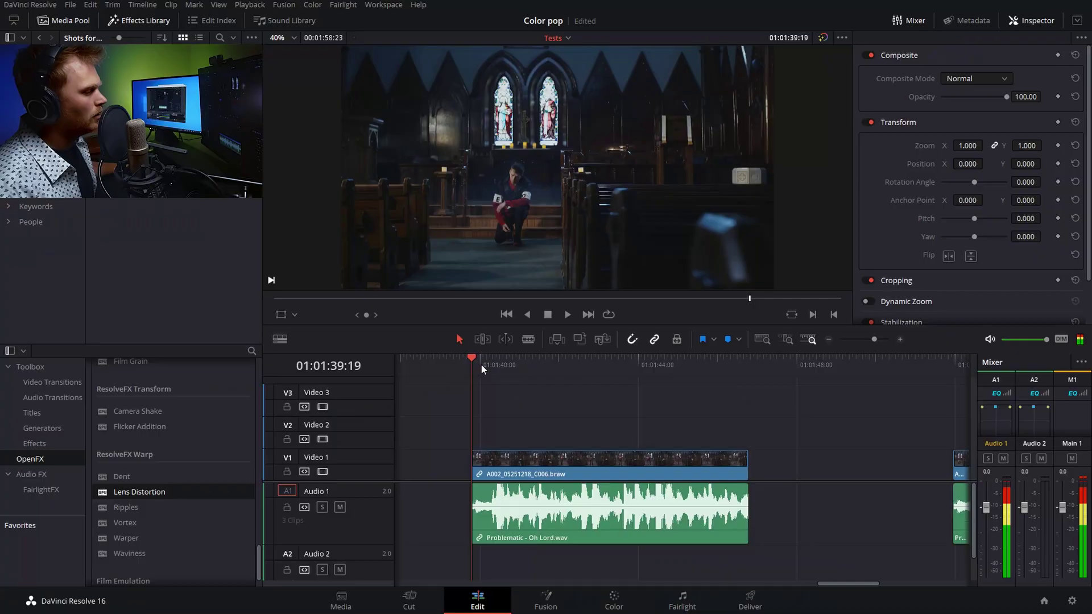
pyautogui.press('space')
pyautogui.moveTo(500, 363); pyautogui.dragTo(497, 363)
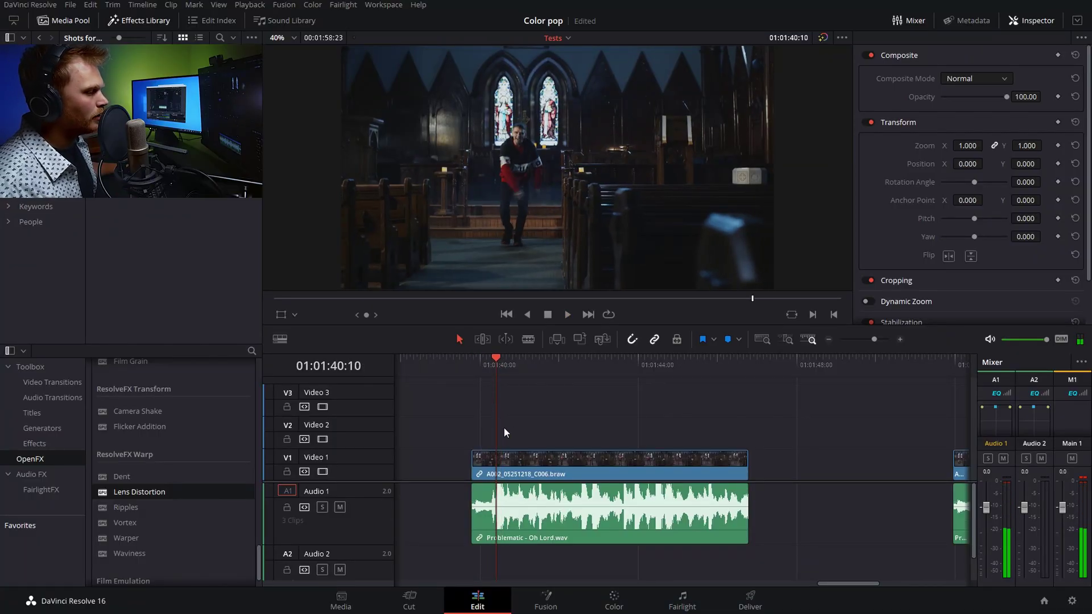
pyautogui.click(501, 461)
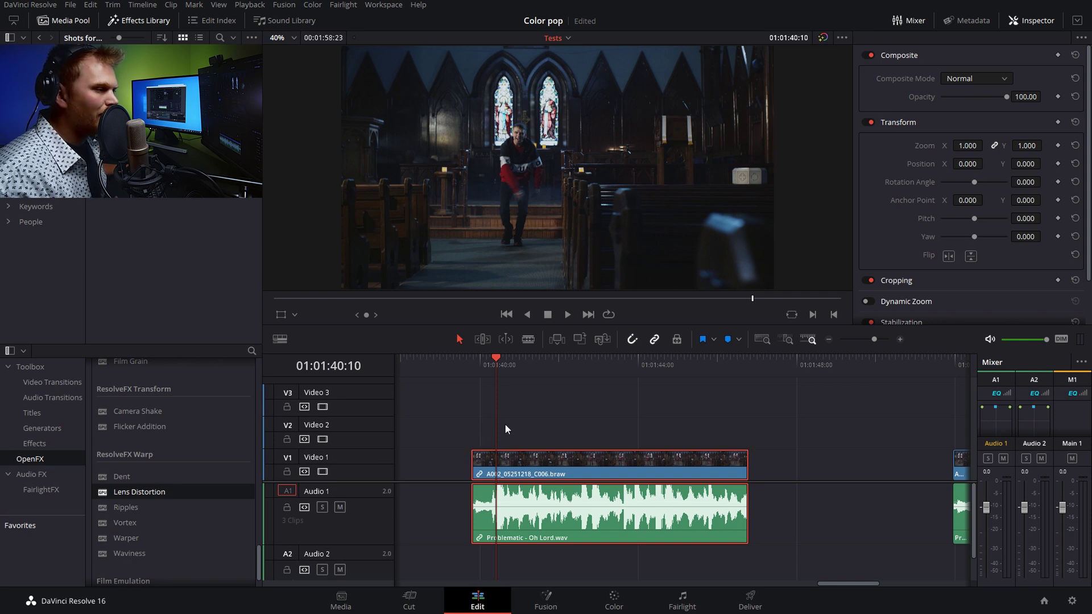
# Drag an Adjustment Clip from Toolbox > Effects onto Video 2 above the church shot.
pyautogui.click(34, 443)
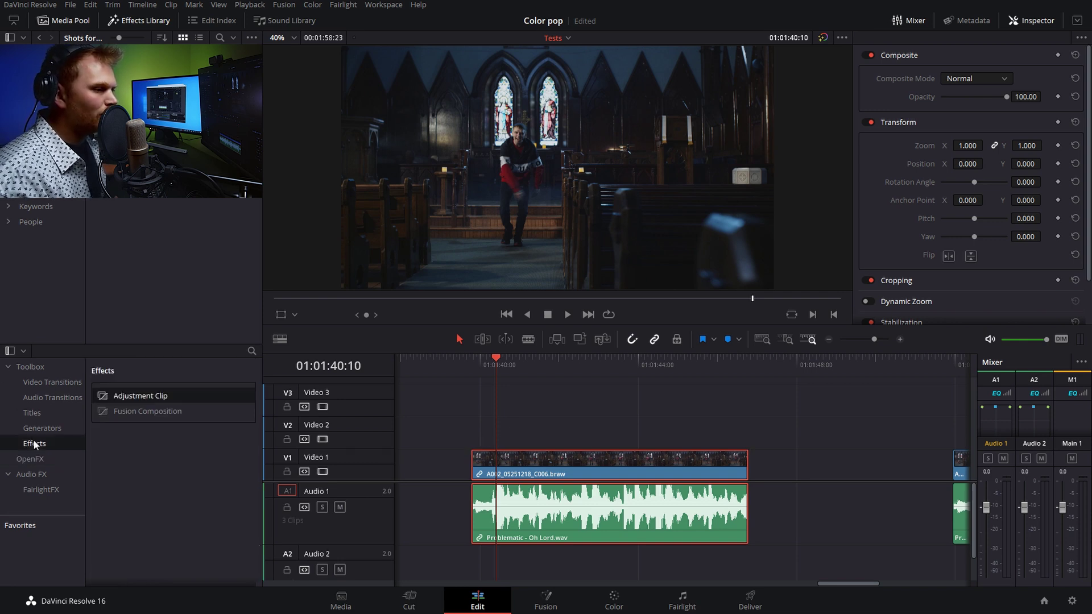
pyautogui.moveTo(140, 396); pyautogui.dragTo(747, 431)
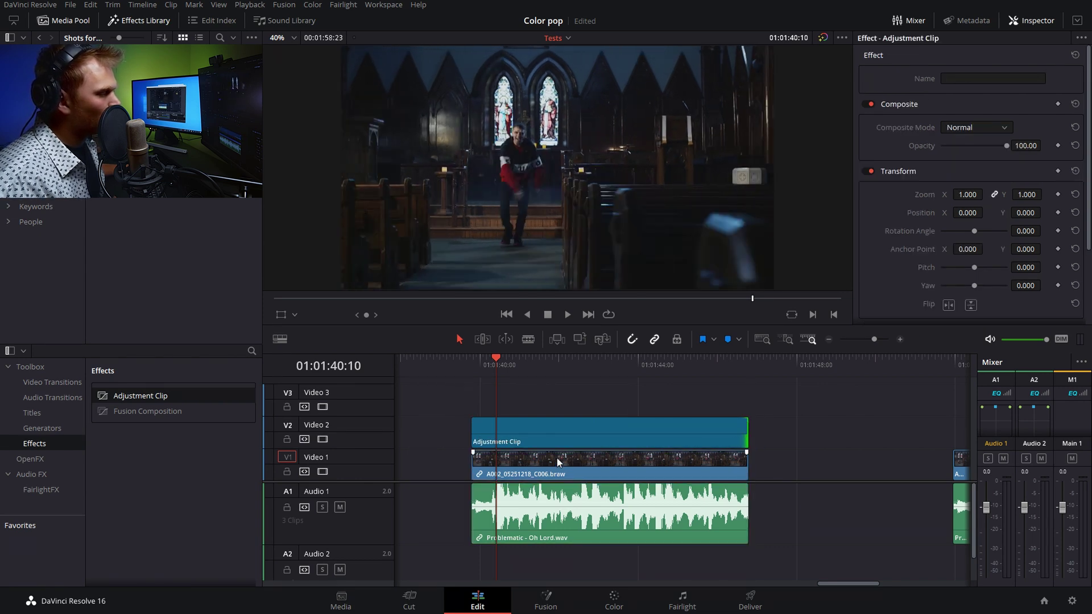
pyautogui.click(557, 435)
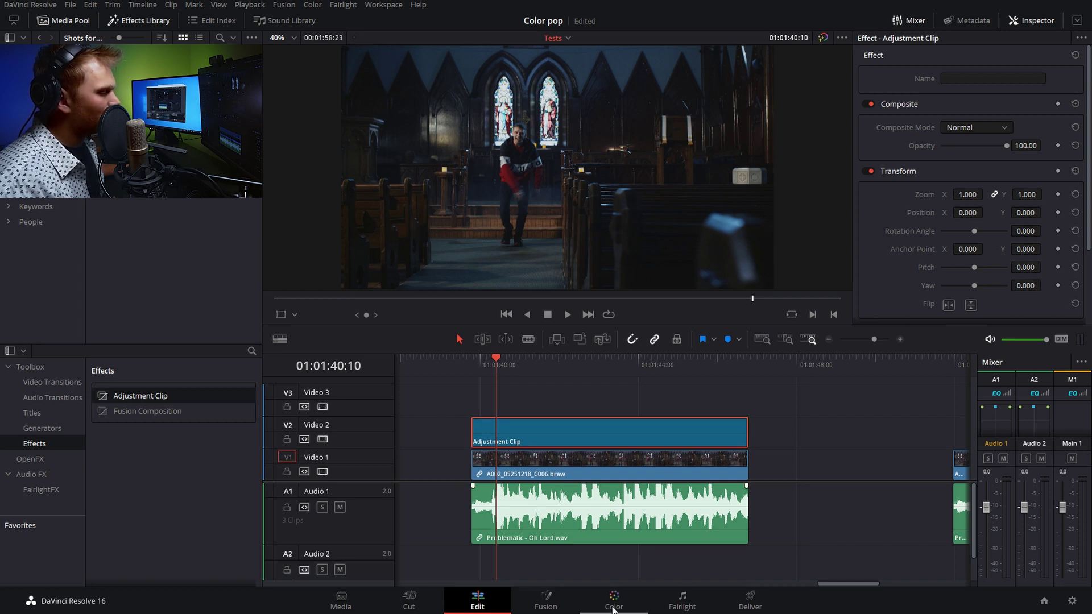
# On the Color page, replace node 01 with a splitter/combiner of three channel nodes.
pyautogui.click(613, 606)
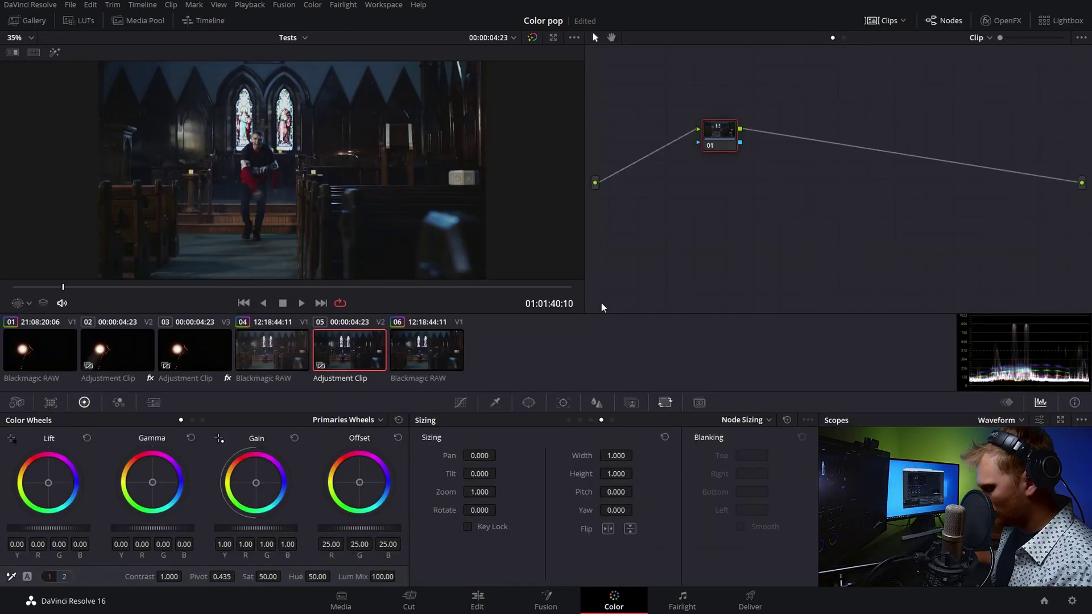
pyautogui.click(461, 402)
pyautogui.moveTo(720, 146); pyautogui.dragTo(692, 153)
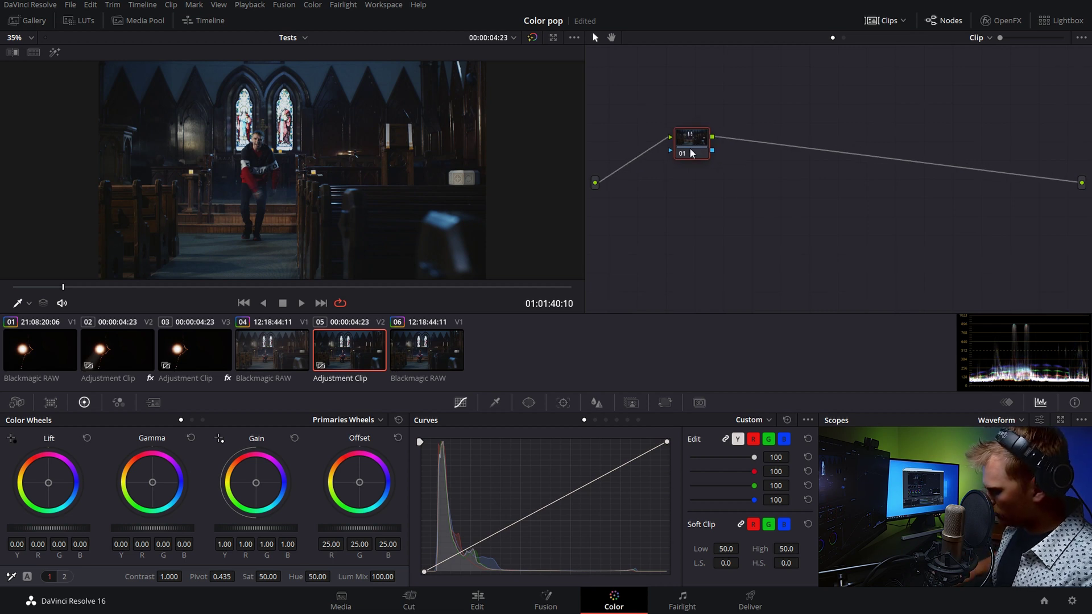
pyautogui.hotkey('ctrl', 'v')
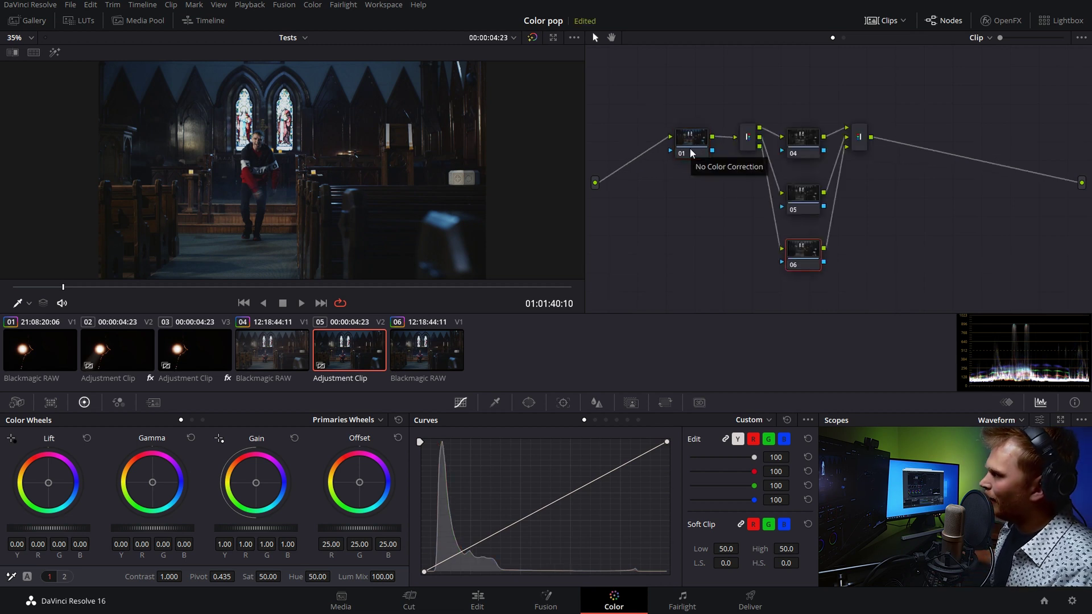
pyautogui.press('Delete')
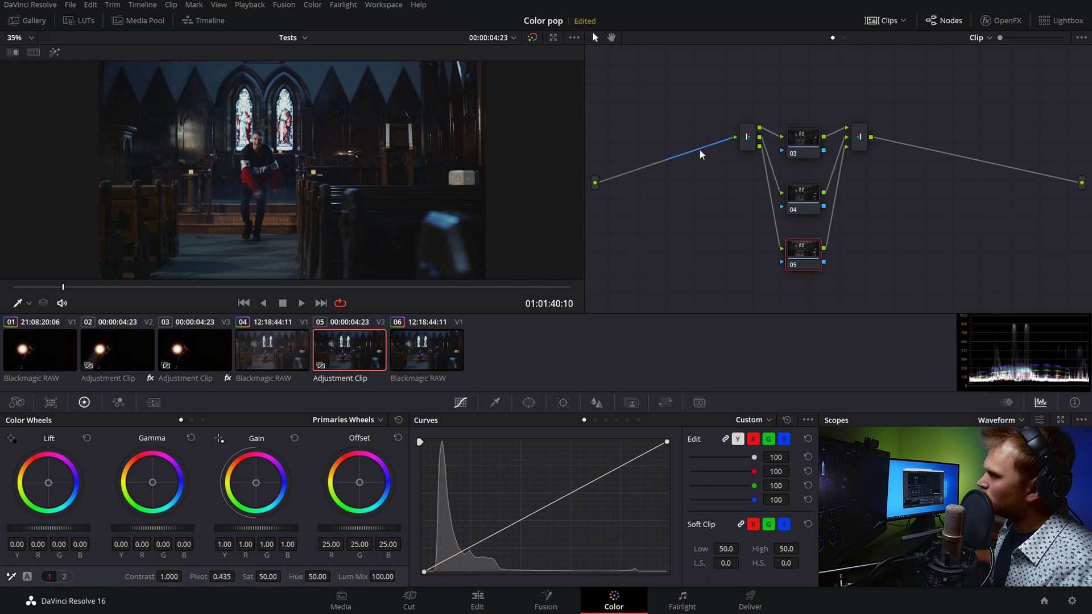
# Arrange the splitter, nodes 03, 04, 05 and the combiner into a tidy parallel layout.
pyautogui.moveTo(744, 135); pyautogui.dragTo(684, 165)
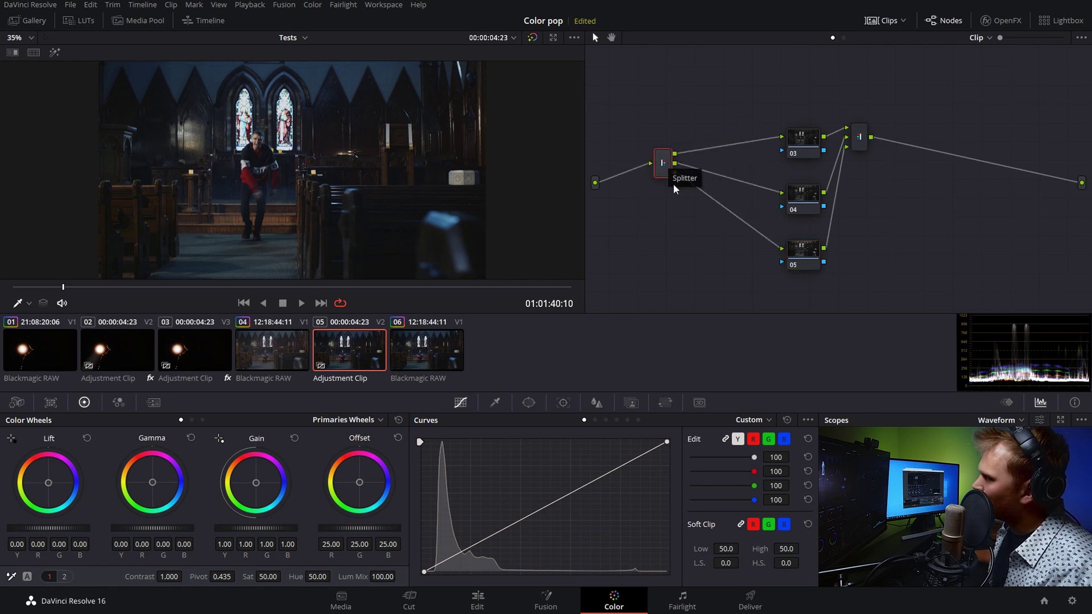
pyautogui.moveTo(807, 142); pyautogui.dragTo(791, 143)
pyautogui.moveTo(803, 200); pyautogui.dragTo(778, 195)
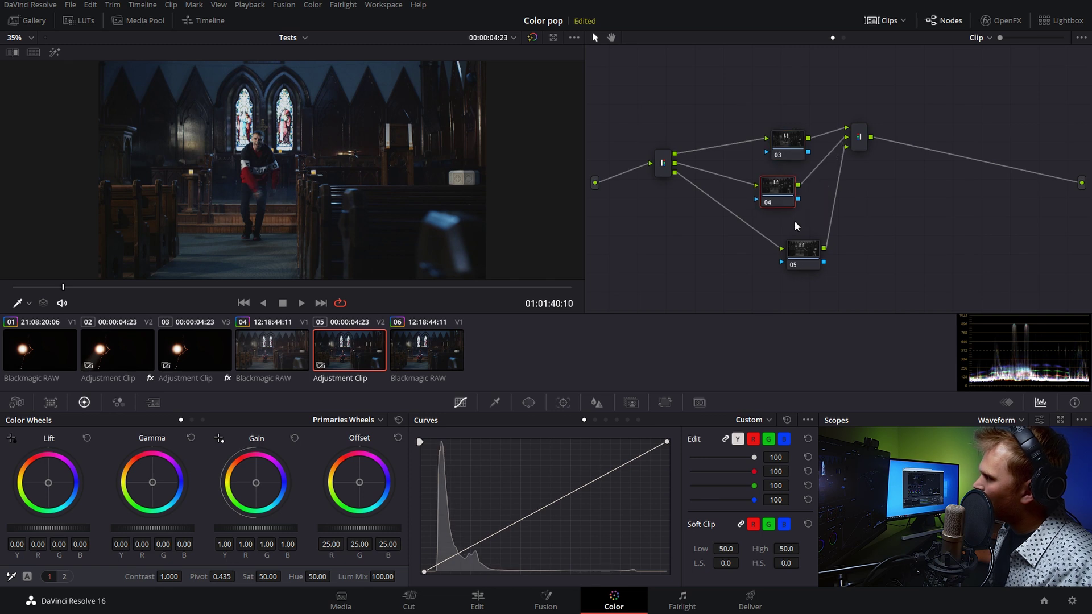
pyautogui.moveTo(799, 249); pyautogui.dragTo(771, 243)
pyautogui.click(860, 143)
pyautogui.moveTo(861, 143); pyautogui.dragTo(863, 178)
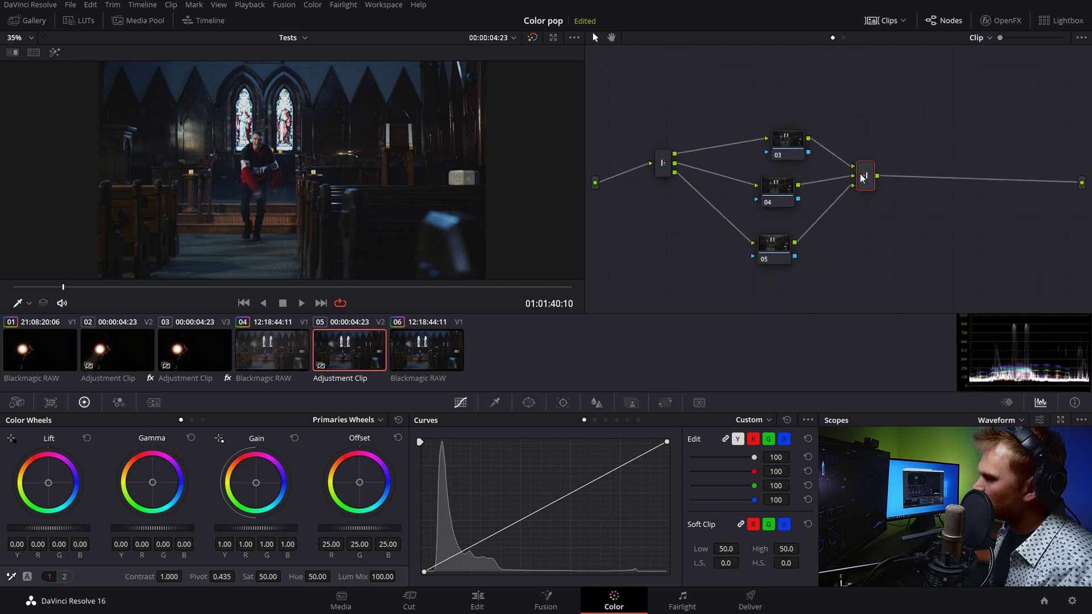
# Reveal node 03's channel by raising Offset, then reset Offset to neutral.
pyautogui.click(788, 146)
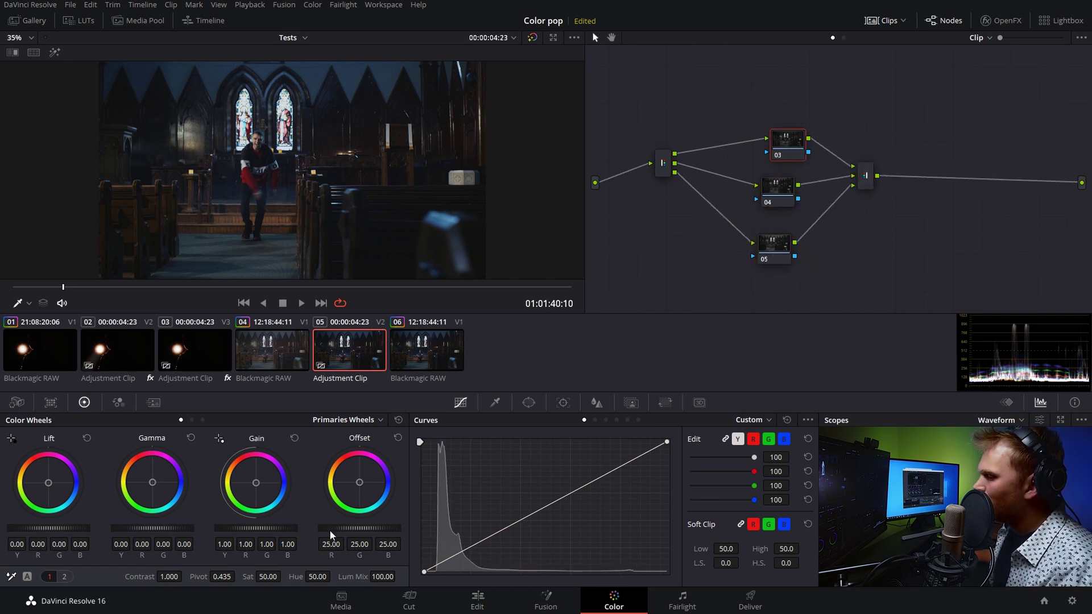
pyautogui.moveTo(360, 528)
pyautogui.mouseDown()
pyautogui.moveTo(387, 528)
pyautogui.moveTo(353, 528)
pyautogui.mouseUp()
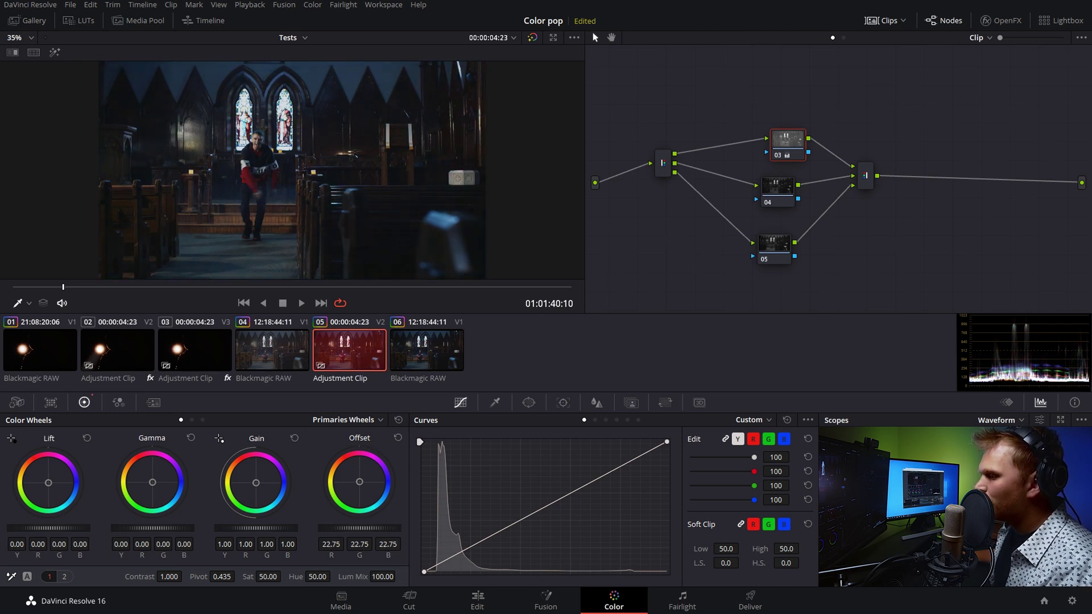
pyautogui.click(398, 438)
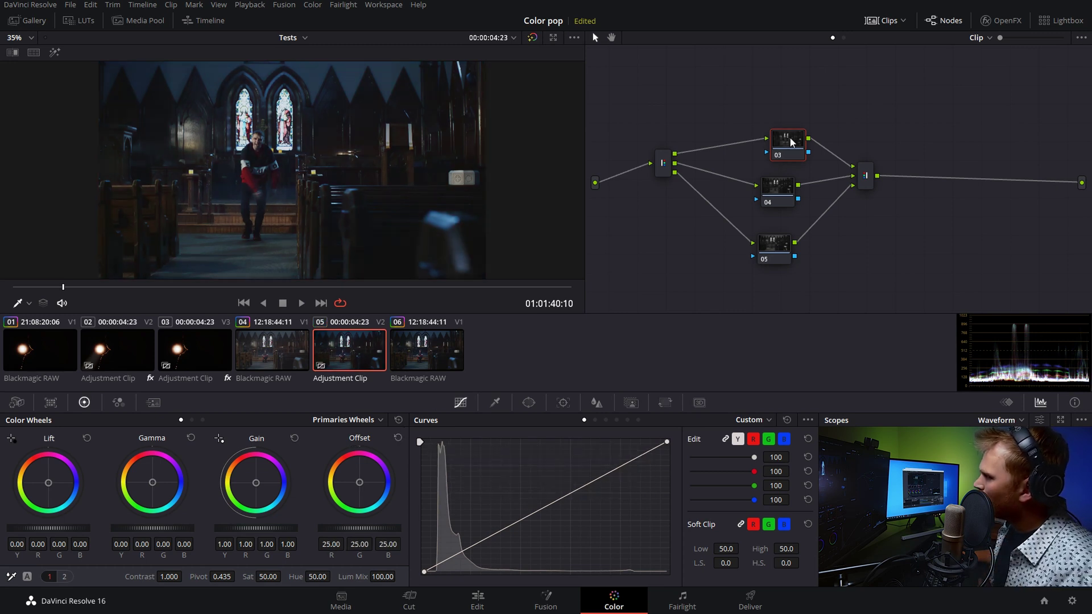
pyautogui.moveTo(793, 143); pyautogui.dragTo(767, 145)
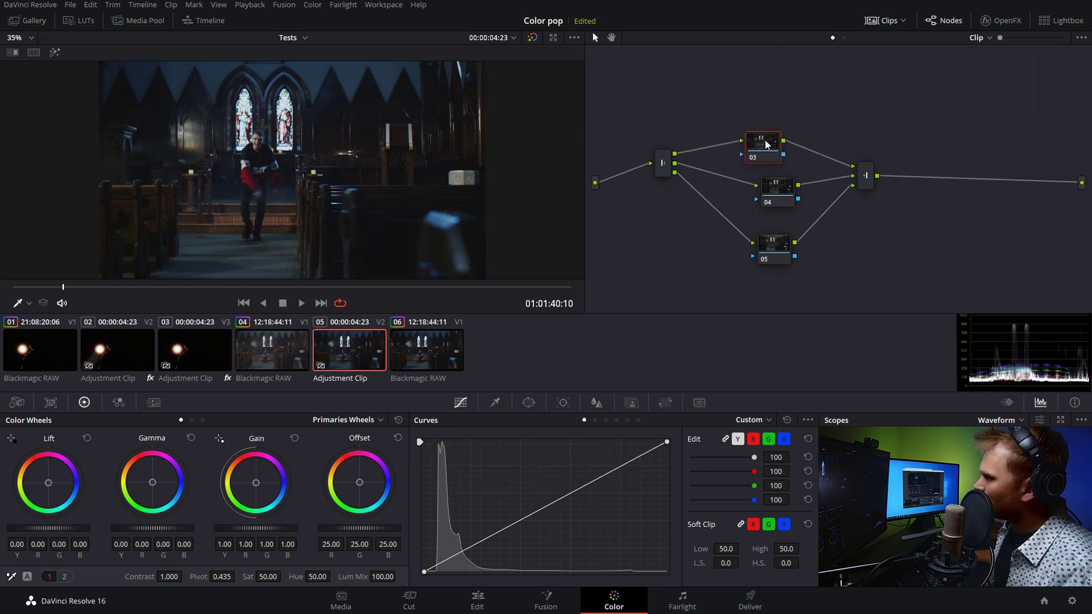
pyautogui.click(665, 405)
# Try a Zoom-based RGB channel split under Node Sizing, then reset the grade with Ctrl+Home.
pyautogui.click(770, 421)
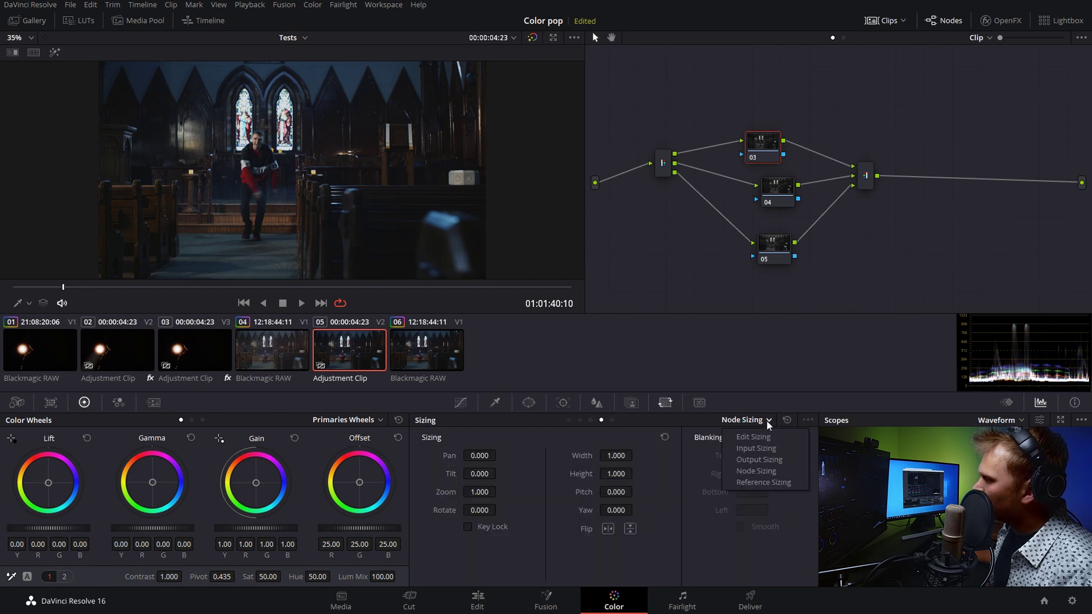
pyautogui.click(756, 472)
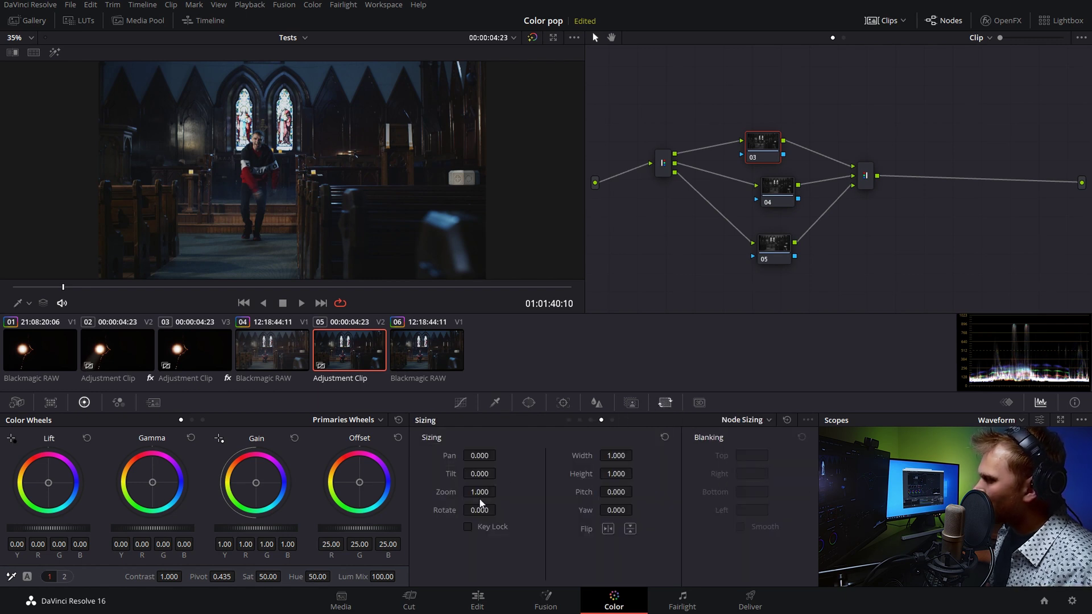
pyautogui.moveTo(478, 492); pyautogui.dragTo(499, 493)
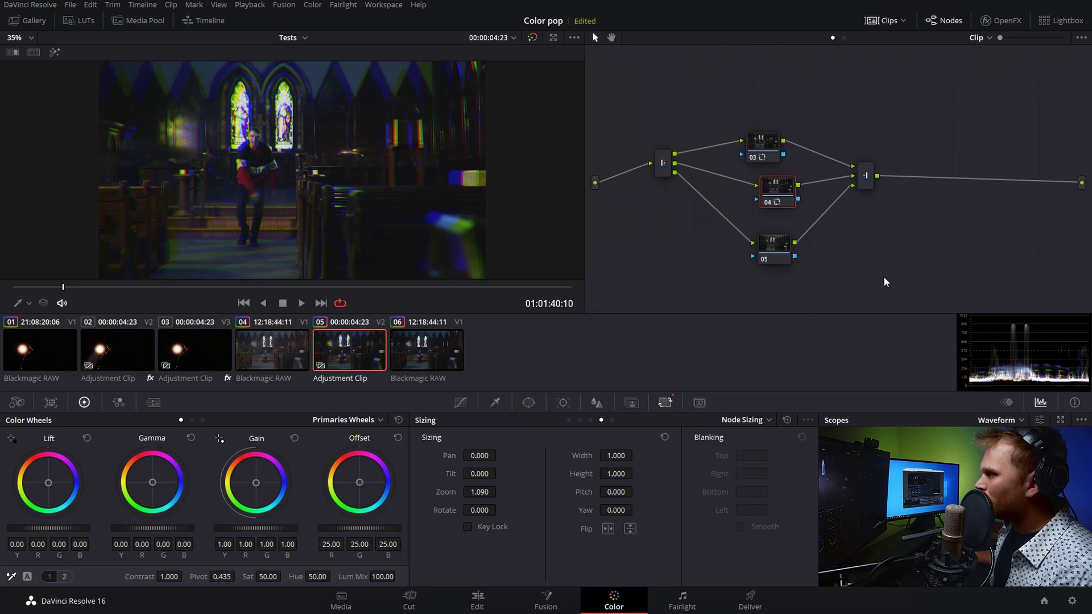
pyautogui.hotkey('ctrl', 'Home')
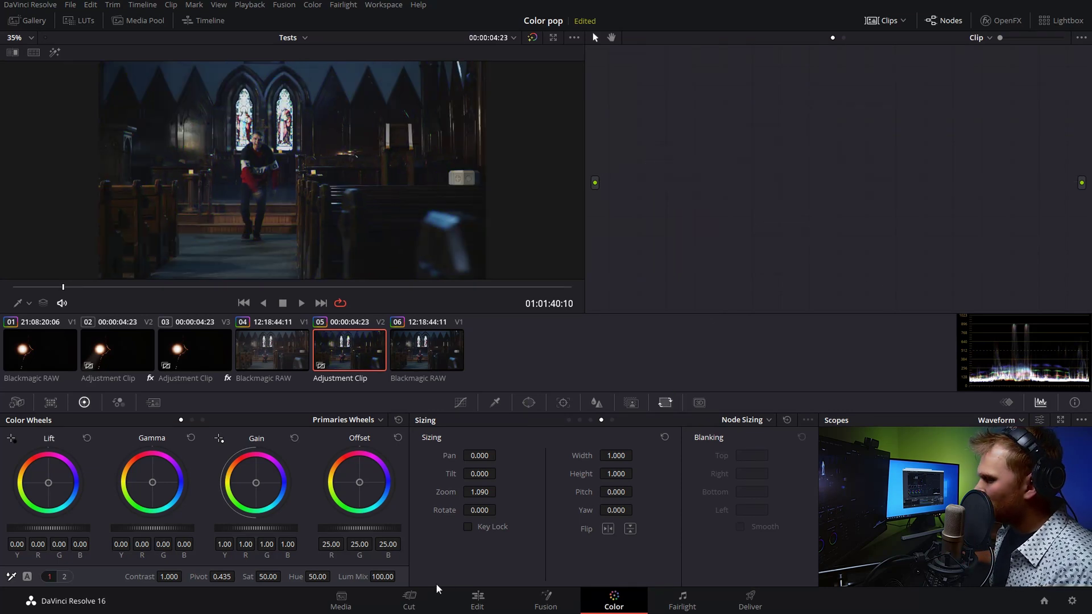
# On the Edit page, apply ResolveFX Warp's Lens Distortion to the adjustment clip and scrub to preview.
pyautogui.click(478, 599)
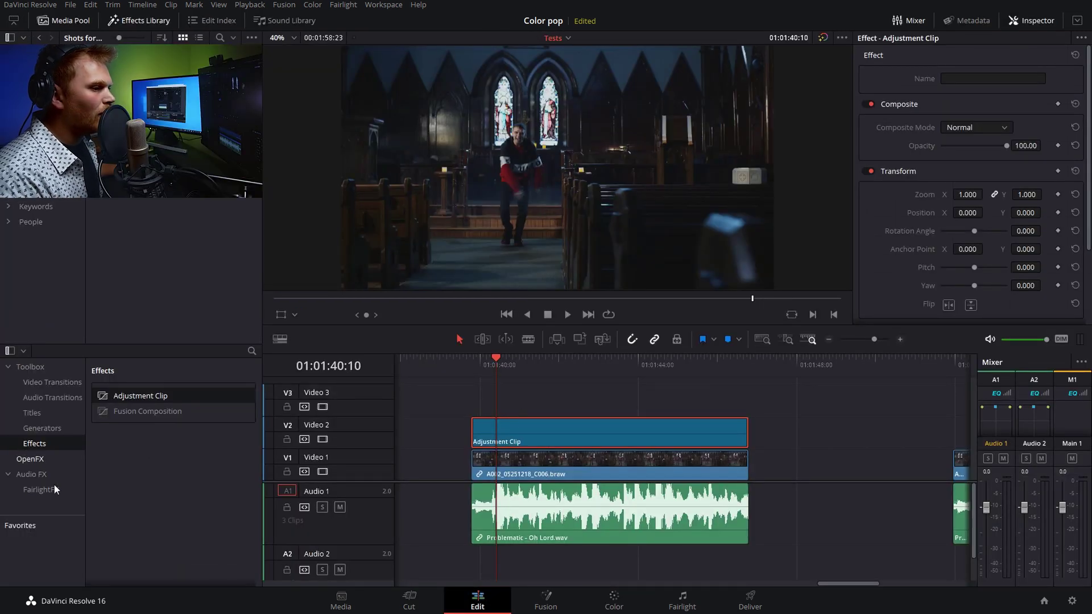
pyautogui.click(28, 459)
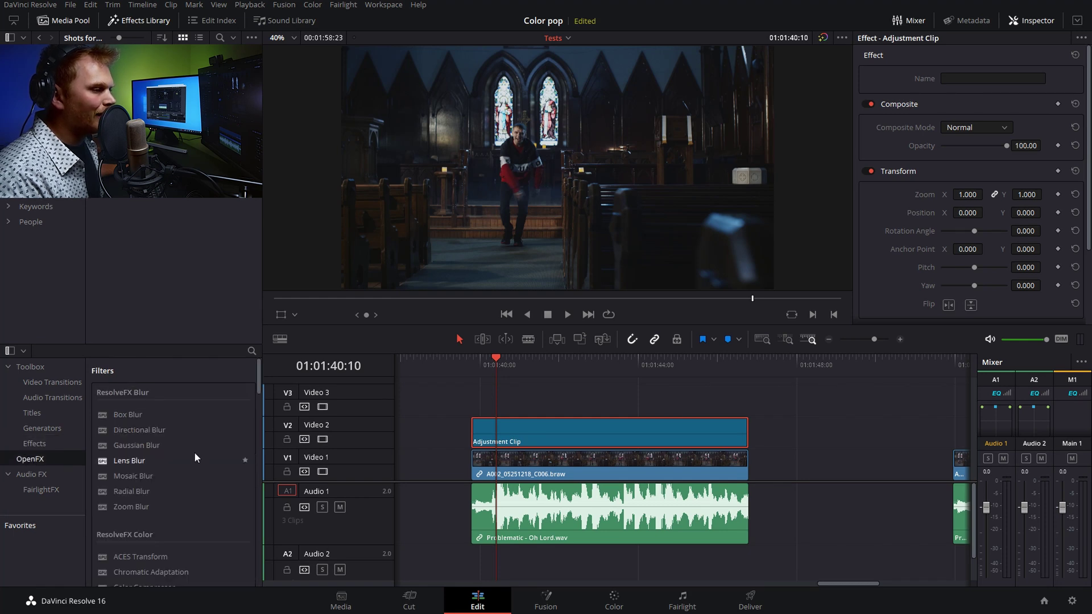
pyautogui.scroll(-15, 196, 458)
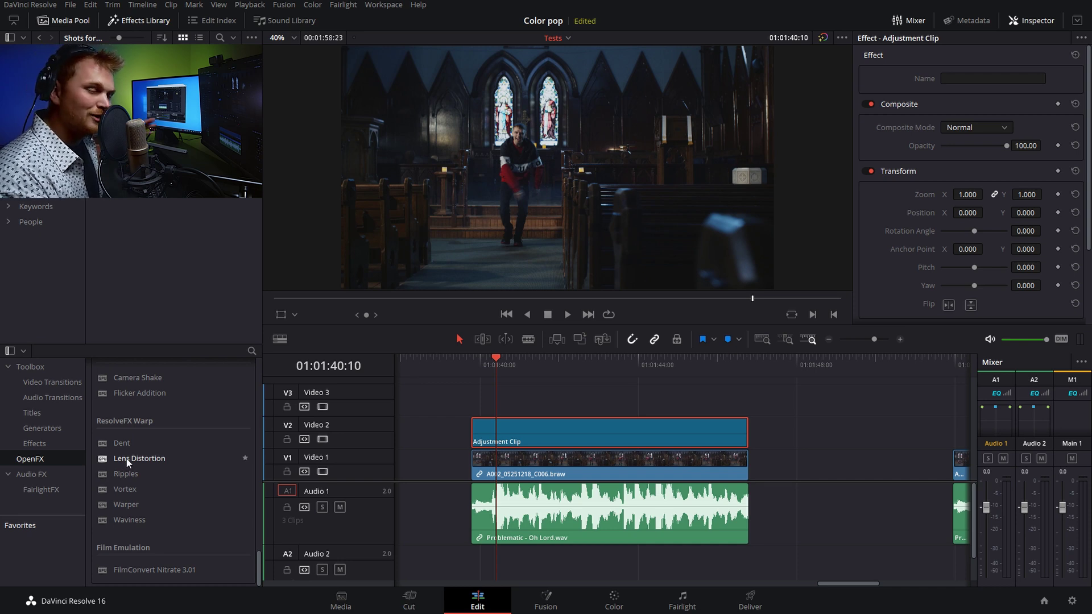
pyautogui.moveTo(128, 462); pyautogui.dragTo(541, 428)
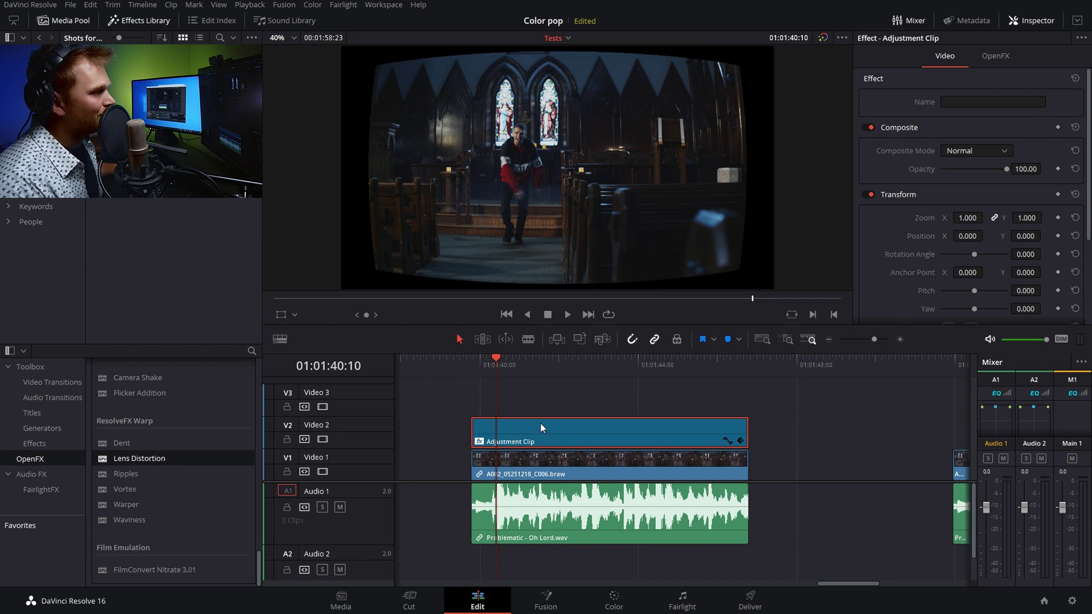
pyautogui.click(531, 359)
pyautogui.moveTo(532, 362); pyautogui.dragTo(568, 359)
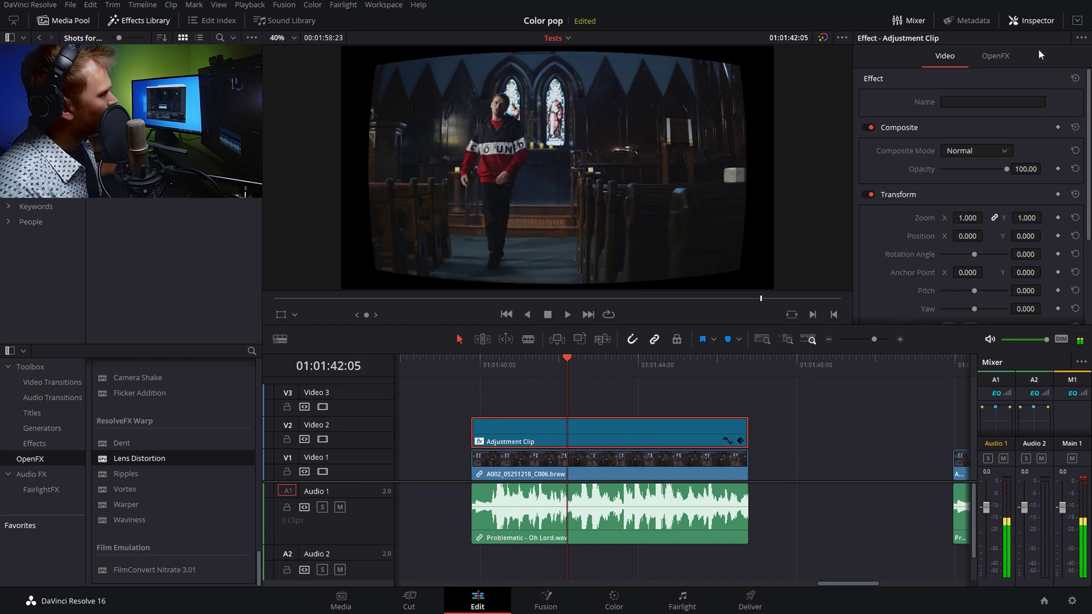
# Reset the ganged Lens Distortion amount to zero in the Inspector.
pyautogui.click(1007, 57)
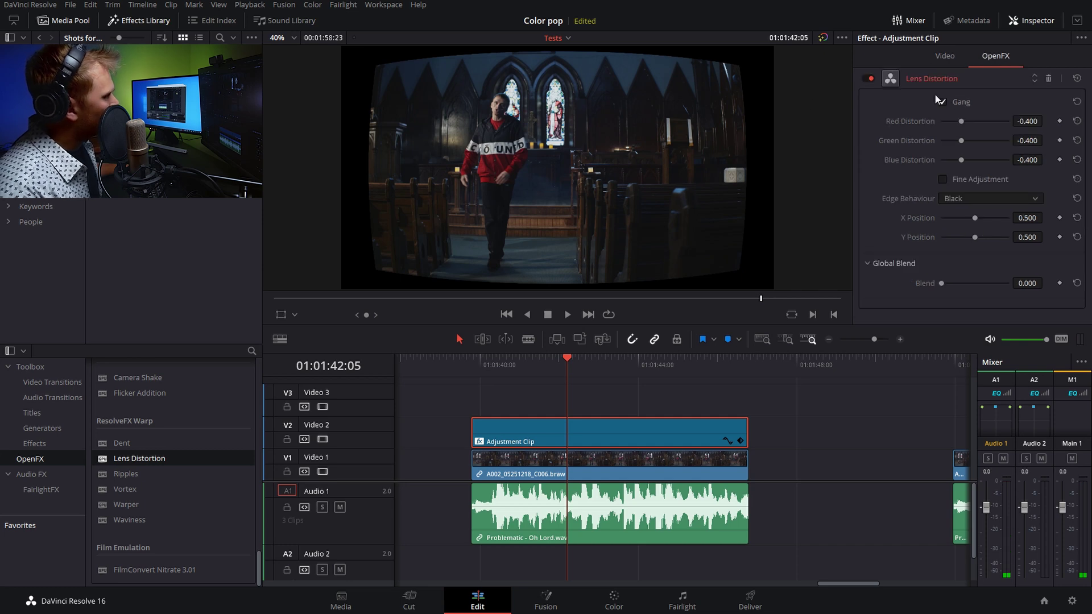
pyautogui.moveTo(961, 125); pyautogui.dragTo(970, 126)
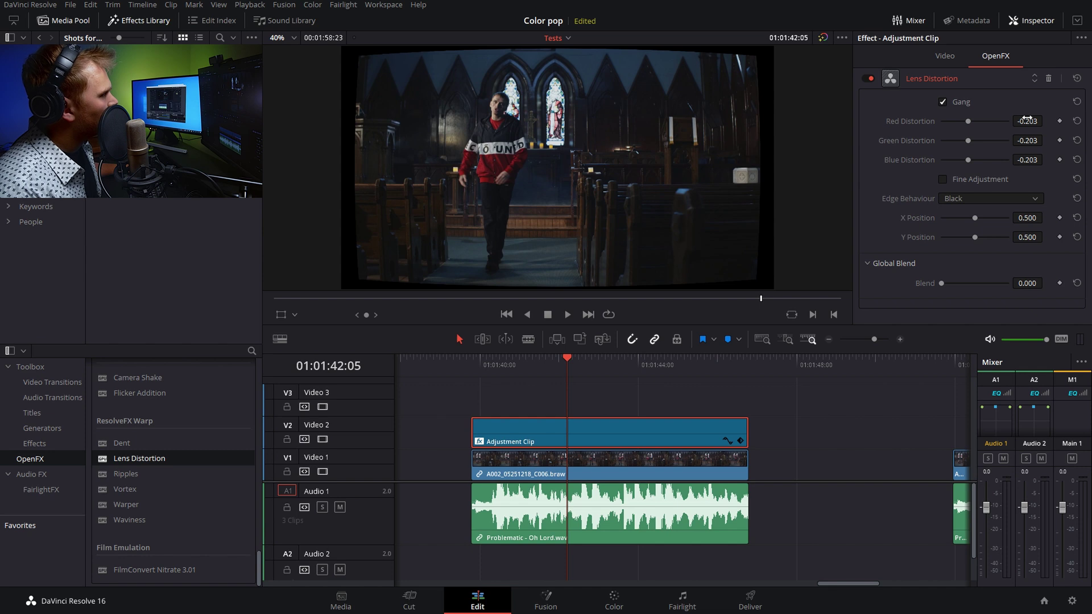
pyautogui.doubleClick(1006, 123)
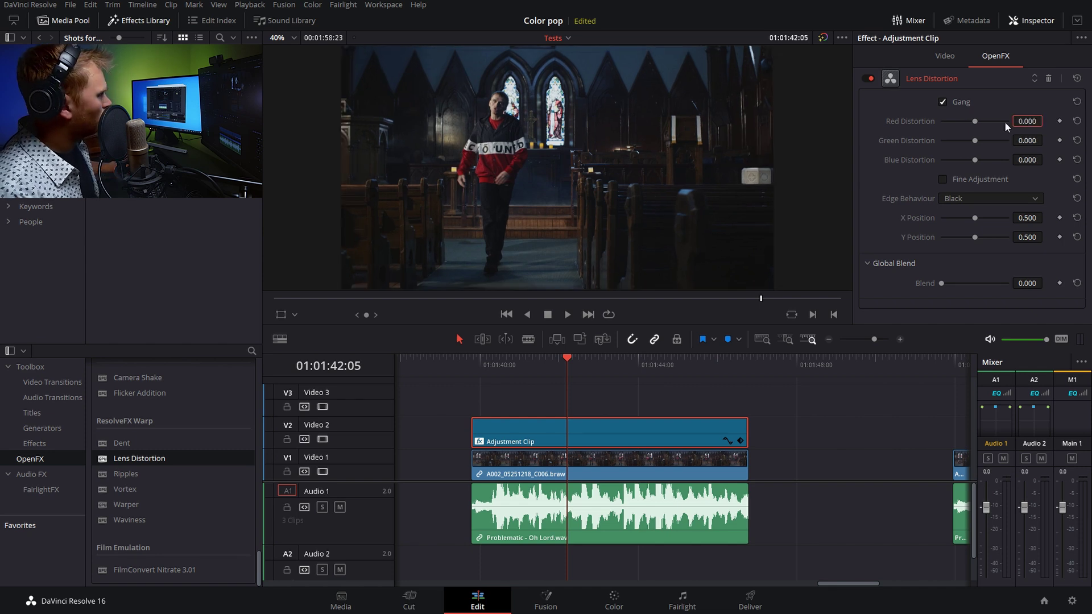
# Unlink the RGB distortion, trial Red Distortion at 0.695, then set it to 0.000.
pyautogui.click(943, 103)
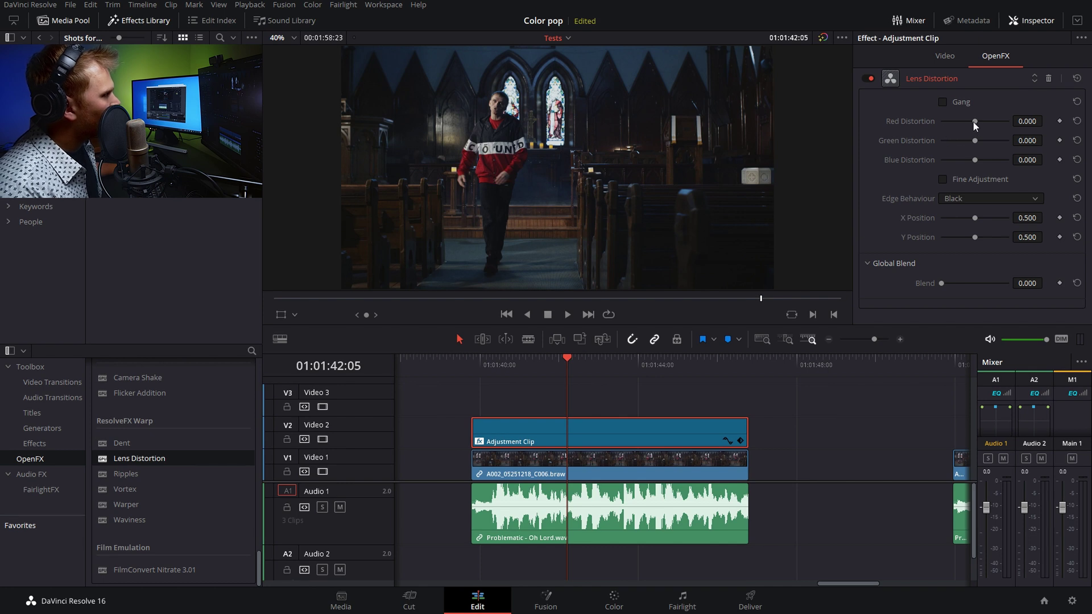
pyautogui.moveTo(975, 127)
pyautogui.mouseDown()
pyautogui.moveTo(959, 126)
pyautogui.moveTo(994, 124)
pyautogui.moveTo(957, 128)
pyautogui.mouseUp()
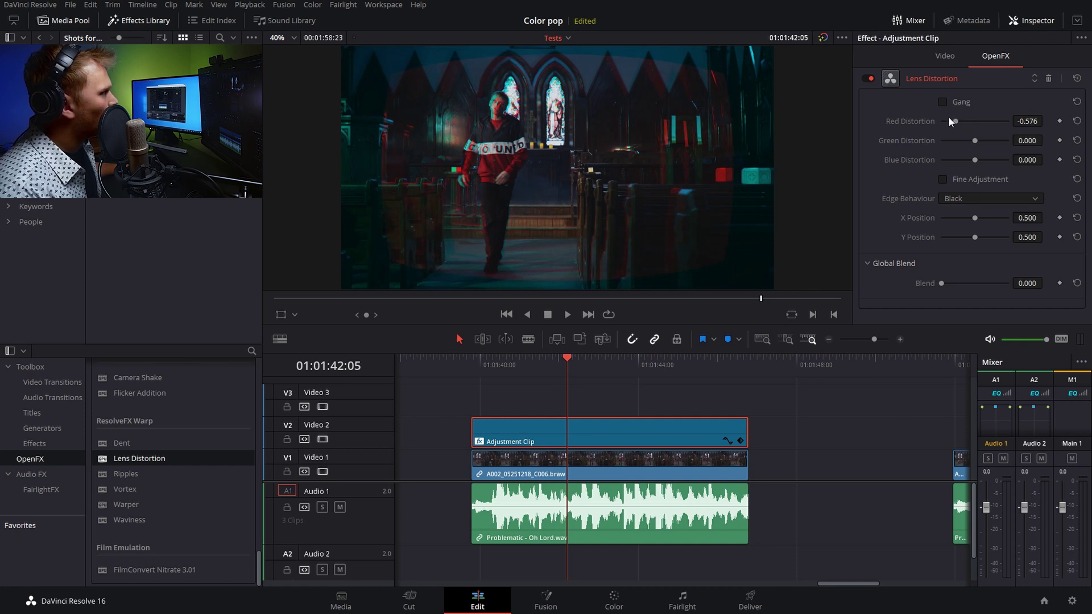
pyautogui.moveTo(954, 121); pyautogui.dragTo(1002, 126)
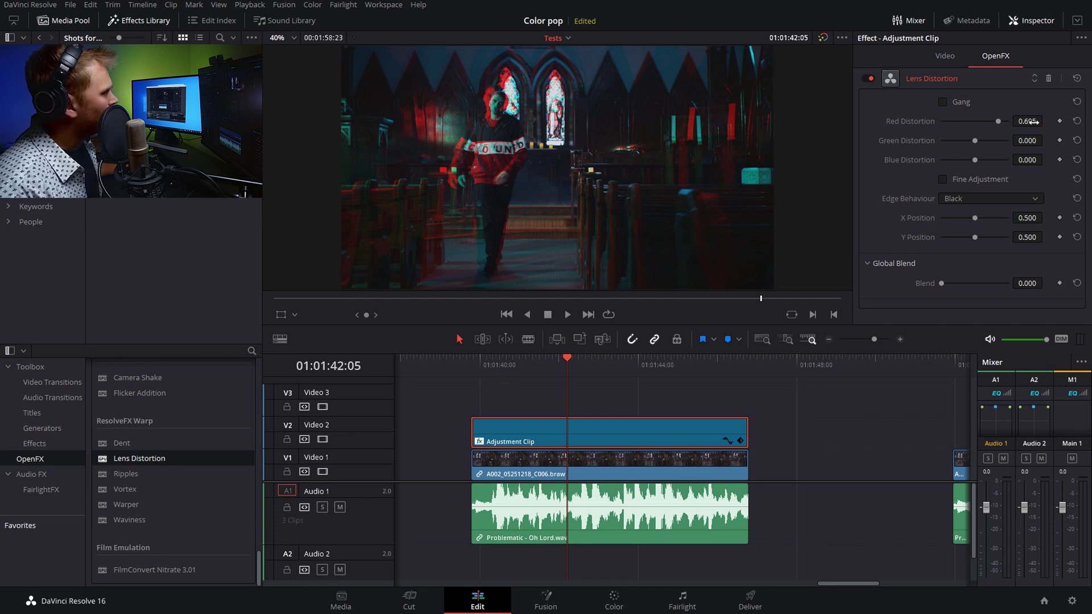
pyautogui.write('0')
pyautogui.press('Return')
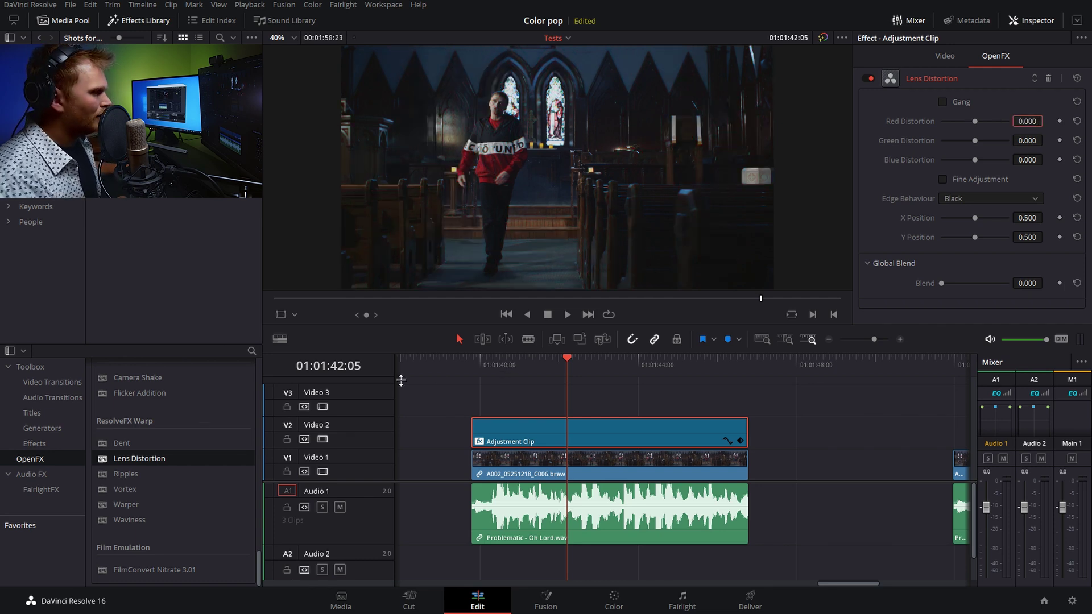
pyautogui.click(494, 364)
pyautogui.scroll(5, 500, 446)
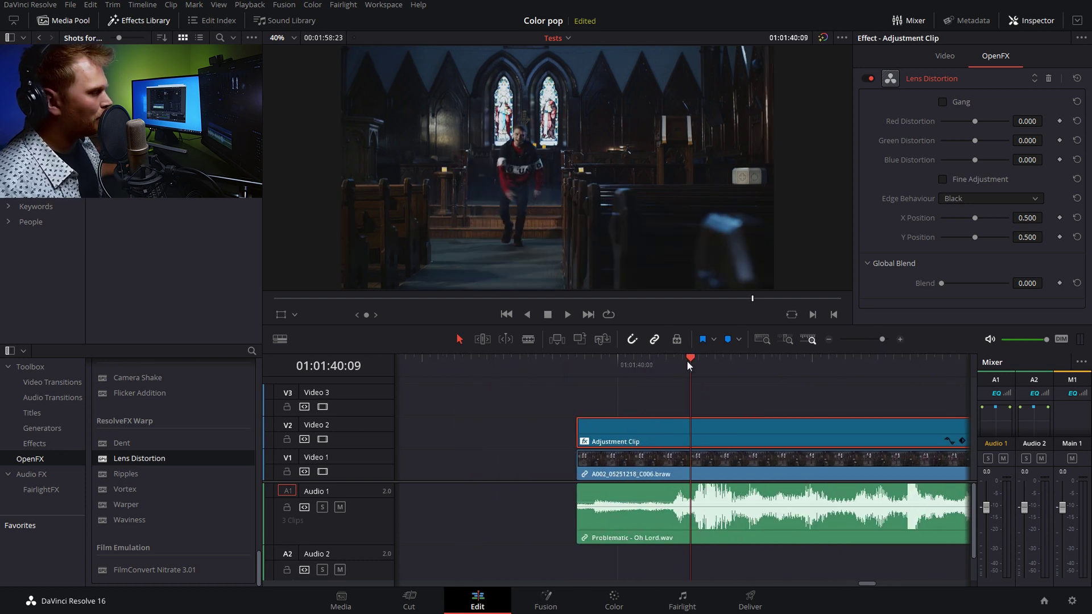
# Keyframe distortion at 0 on 40:09 and a Red 0.356 / Blue 0.644 peak on 40:11.
pyautogui.click(692, 364)
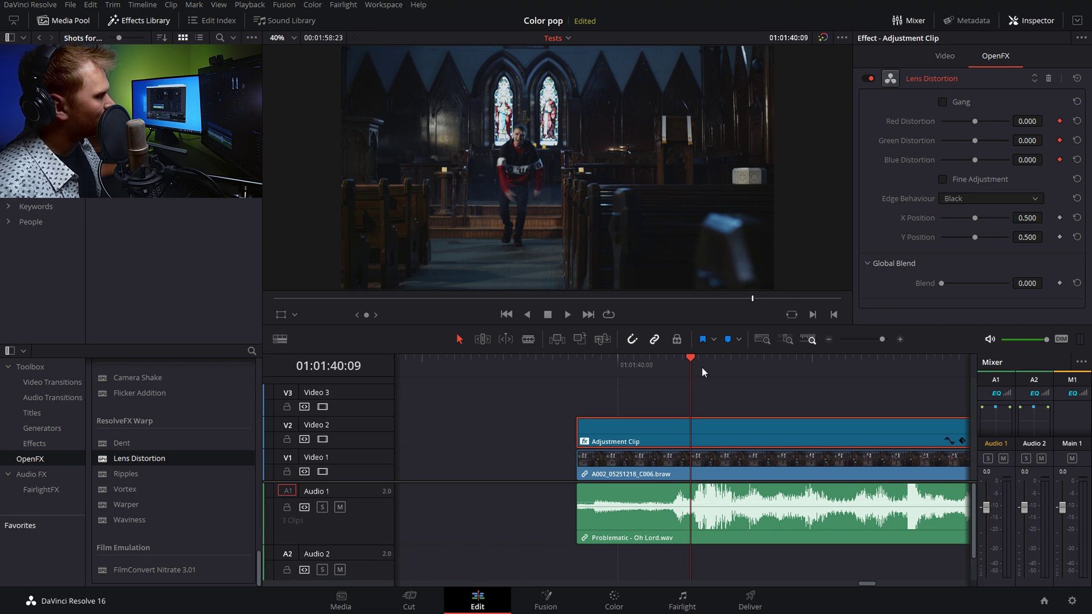
pyautogui.moveTo(691, 361); pyautogui.dragTo(709, 360)
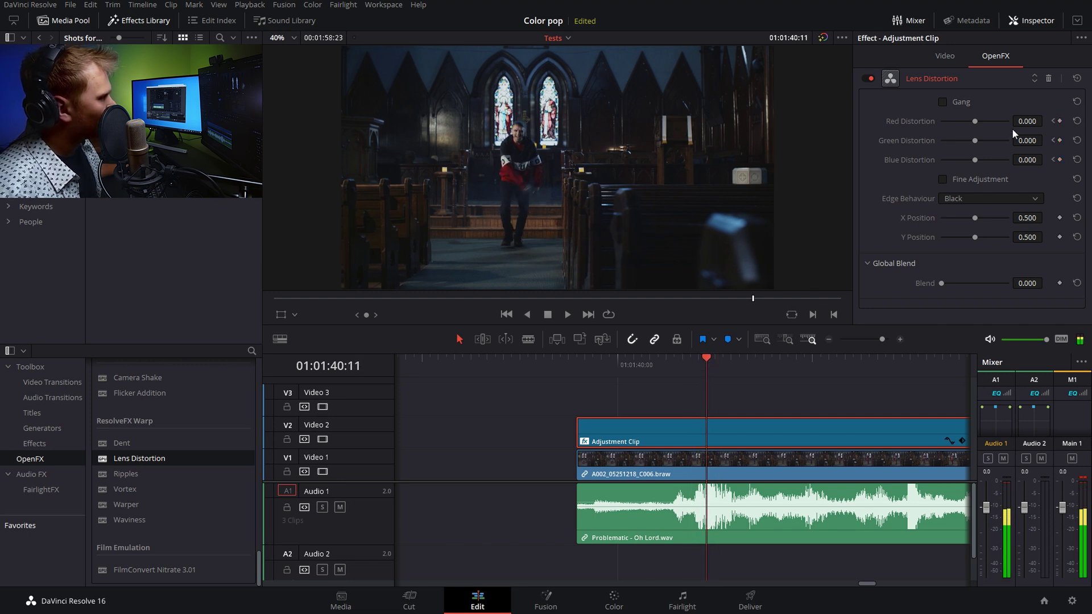
pyautogui.moveTo(1027, 121); pyautogui.dragTo(998, 162)
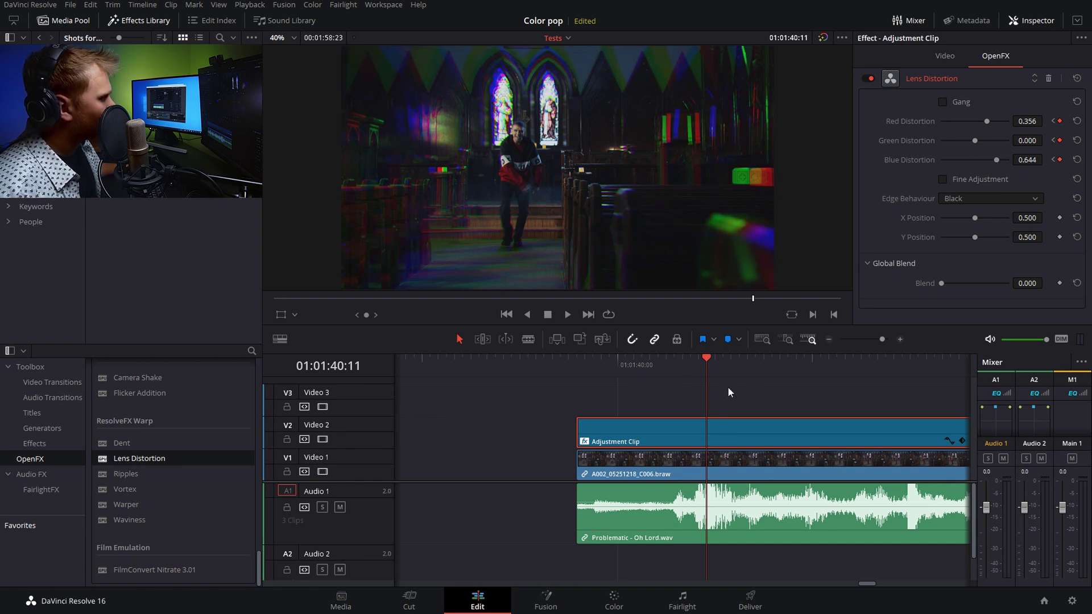
# At 40:14, keyframe both Blue and Red Distortion back to 0.
pyautogui.moveTo(707, 358); pyautogui.dragTo(731, 358)
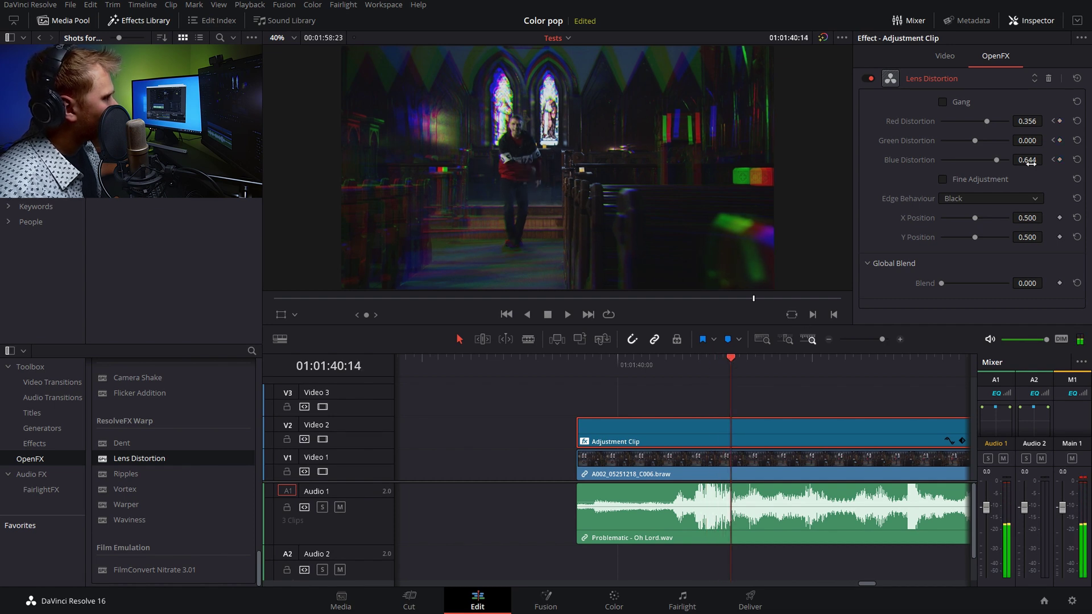
pyautogui.click(1027, 160)
pyautogui.press('BackSpace')
pyautogui.write('0')
pyautogui.press('Return')
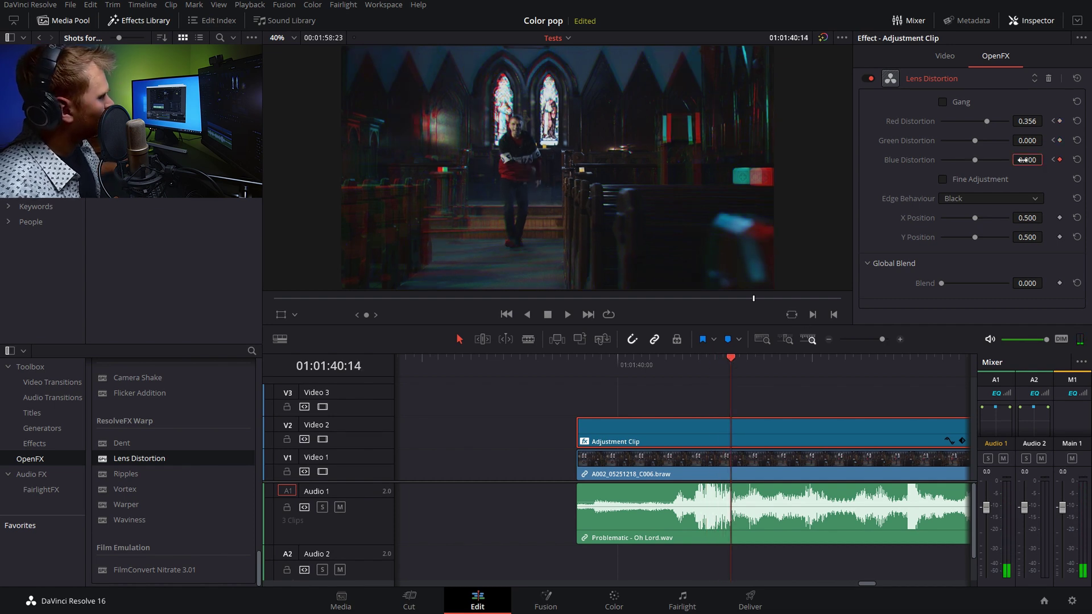
pyautogui.click(1027, 121)
pyautogui.write('0')
pyautogui.press('Return')
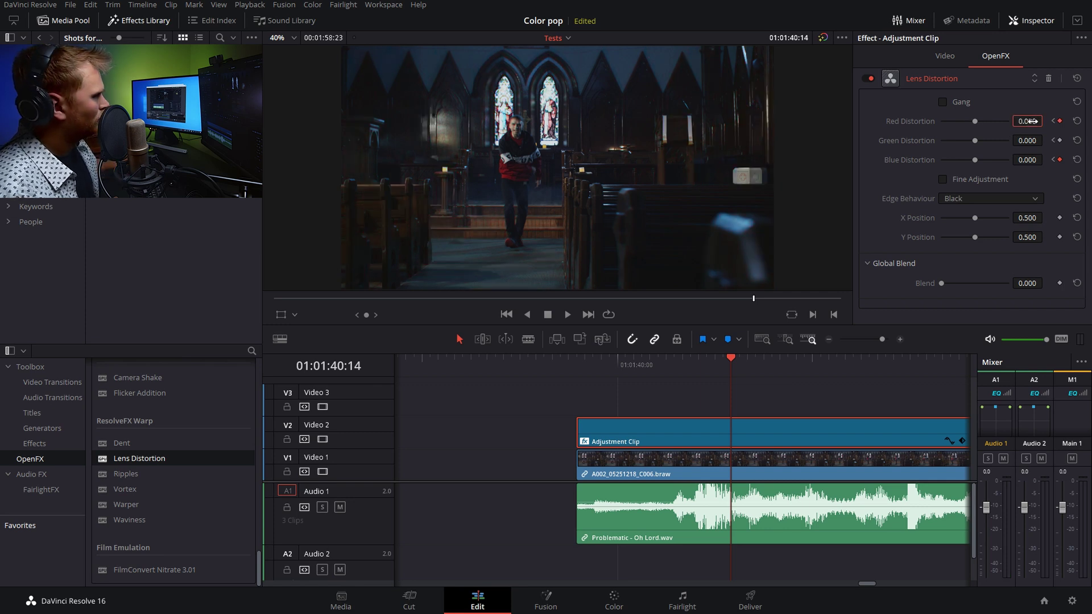
# Zoom out the timeline and play back the red-blue channel-split pop.
pyautogui.hotkey('ctrl', '-')
pyautogui.click(628, 359)
pyautogui.press('space')
pyautogui.press('space')
pyautogui.press('space')
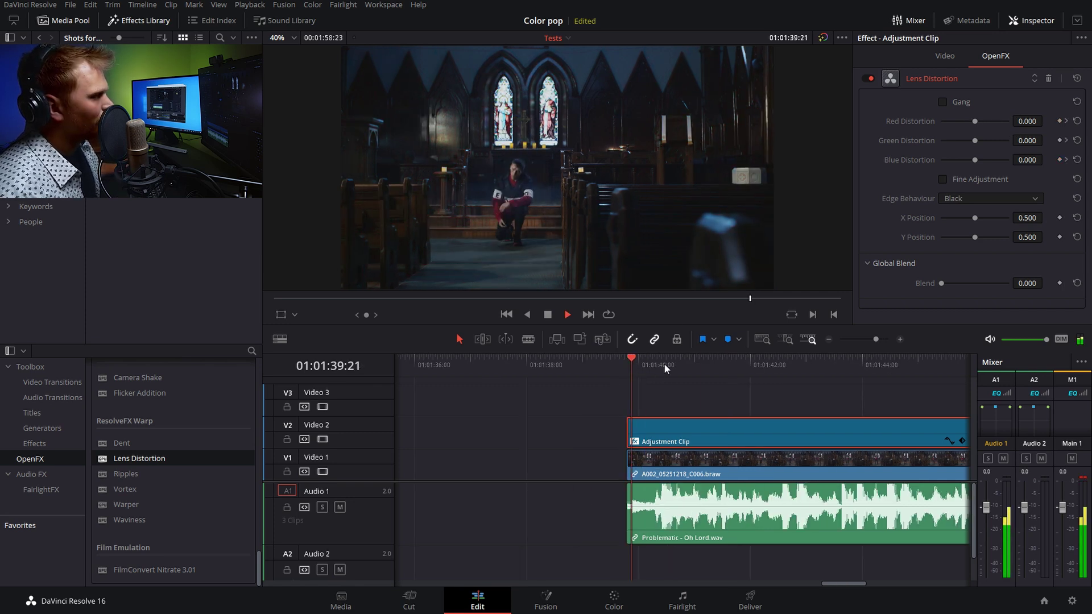
pyautogui.press('space')
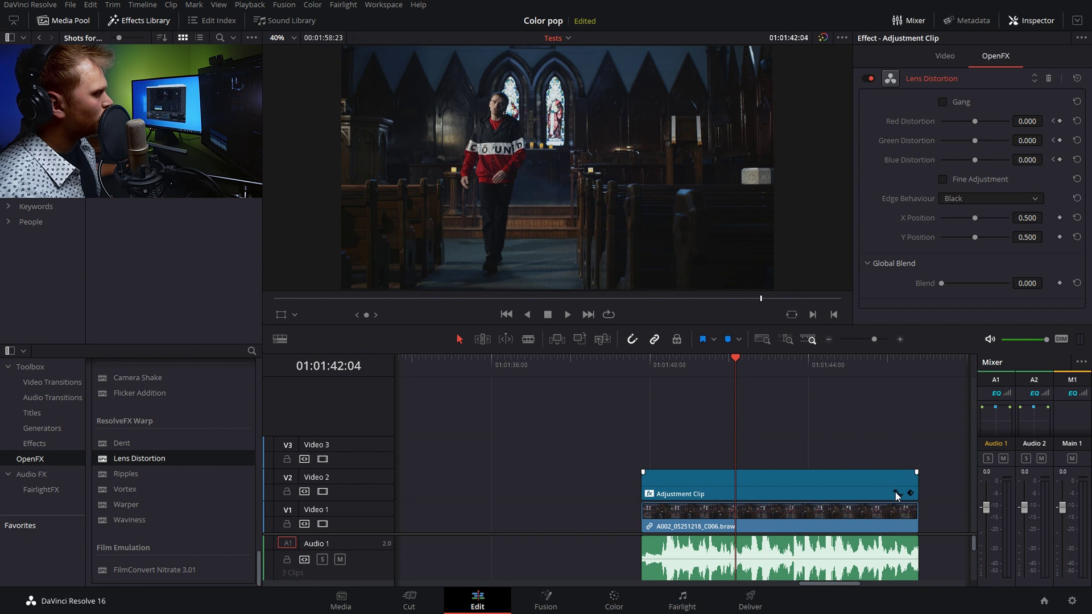
pyautogui.click(896, 492)
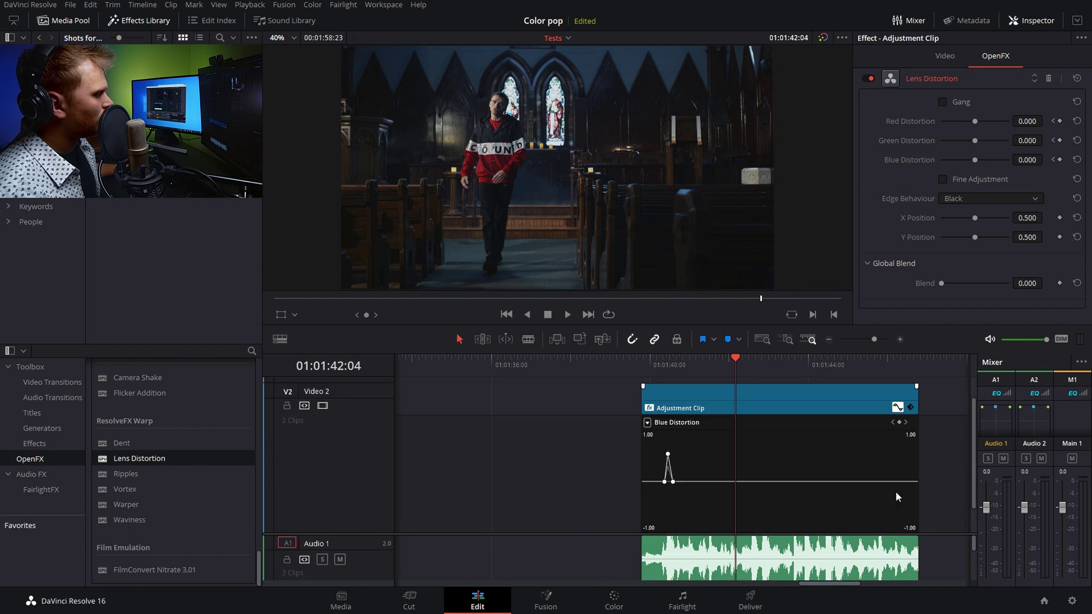
# Select the three Blue Distortion peak keyframes and line the playhead up with the next beat.
pyautogui.click(648, 423)
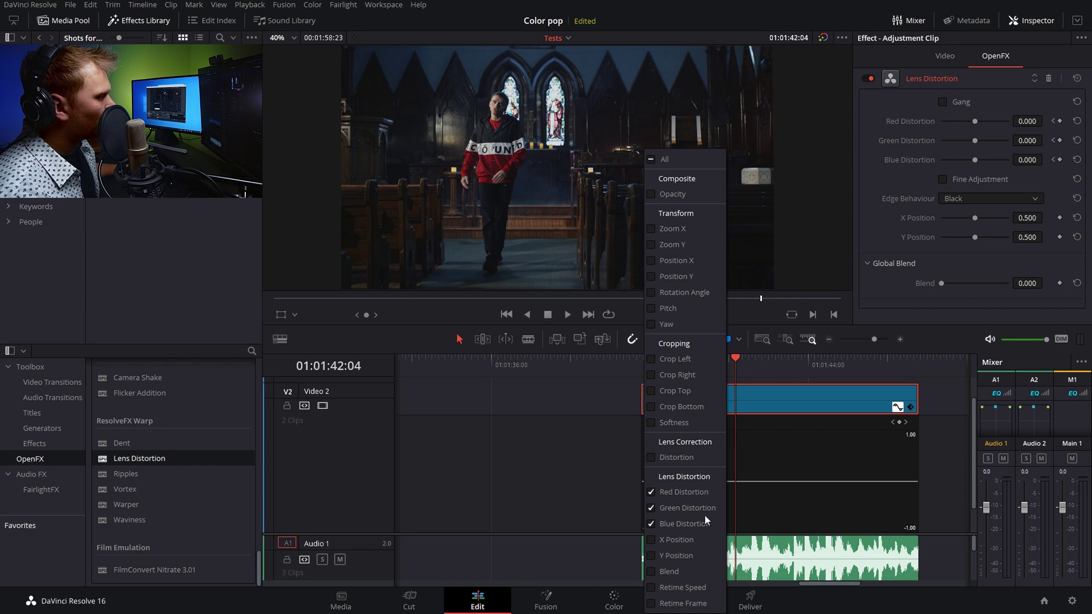
pyautogui.click(780, 442)
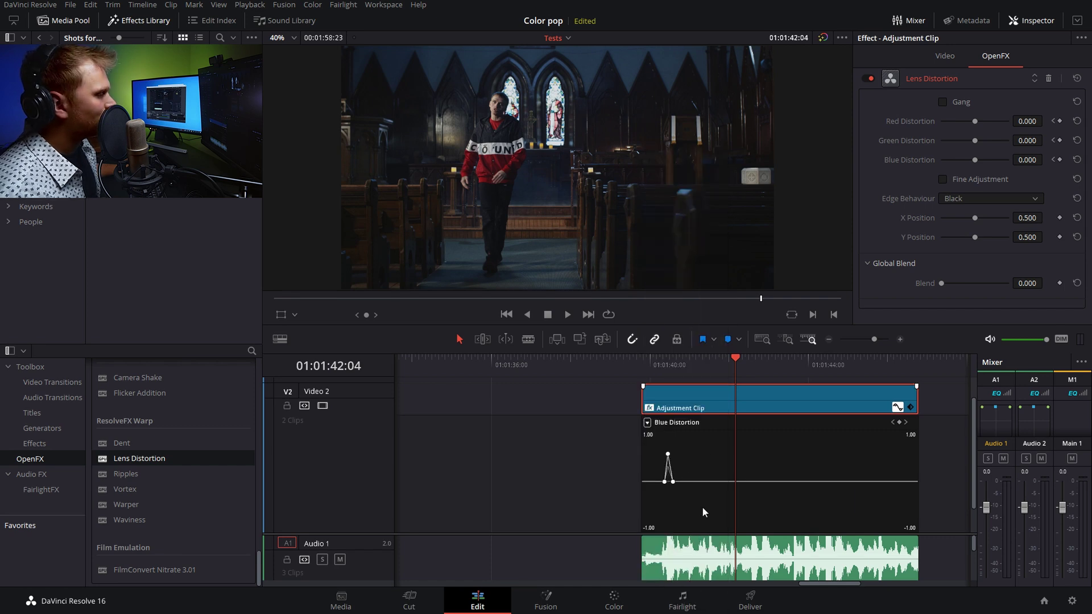
pyautogui.moveTo(702, 507); pyautogui.dragTo(657, 449)
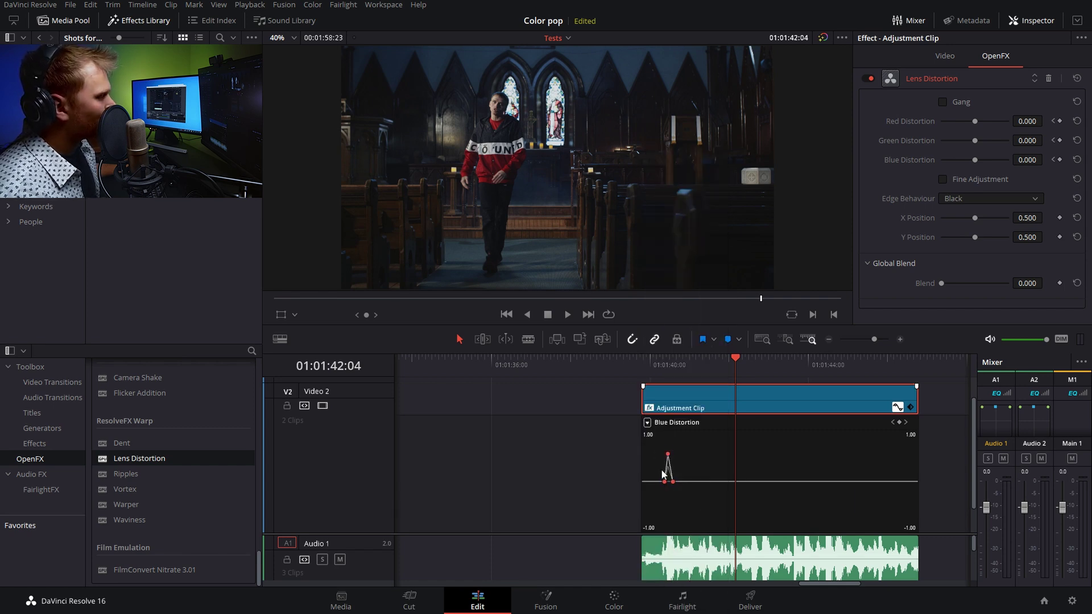
pyautogui.click(673, 367)
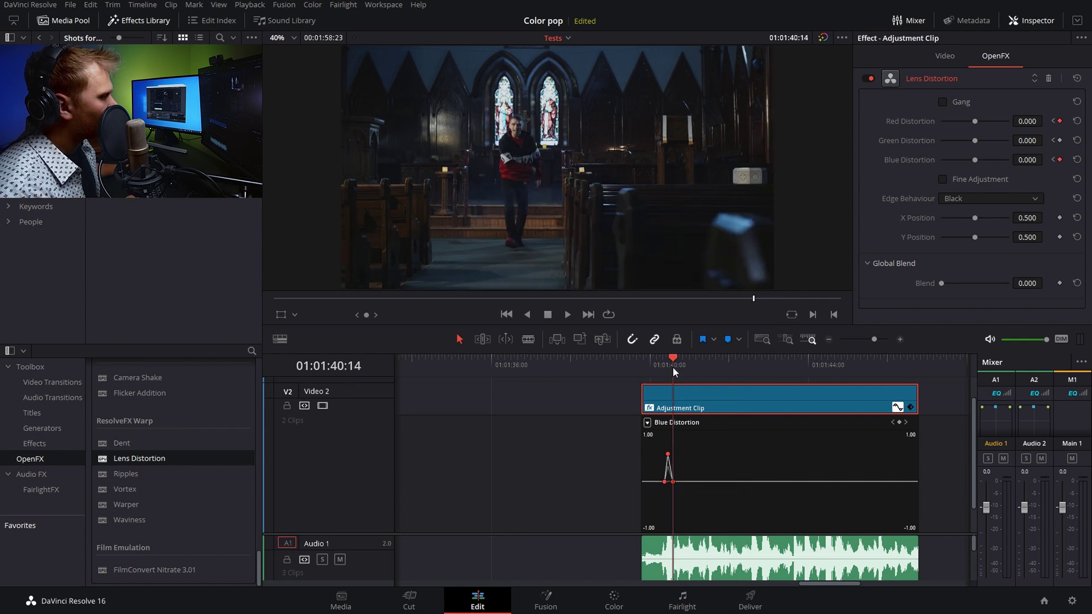
pyautogui.press('space')
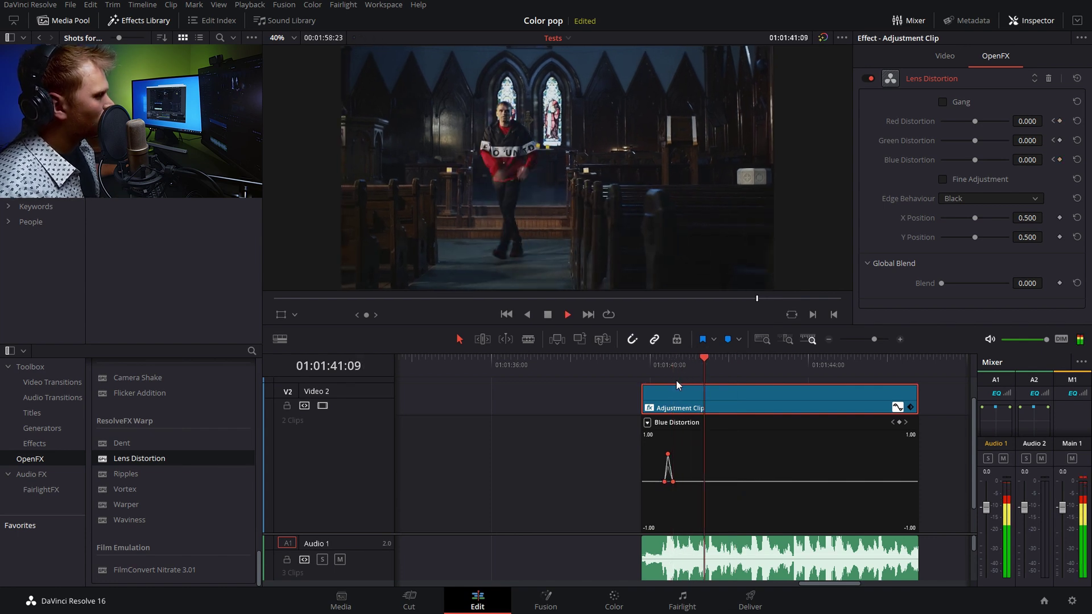
pyautogui.moveTo(708, 363); pyautogui.dragTo(709, 361)
# Add a second Blue Distortion peak at 0.12 and play back both pops.
pyautogui.moveTo(708, 482); pyautogui.dragTo(706, 483)
pyautogui.click(648, 366)
pyautogui.press('space')
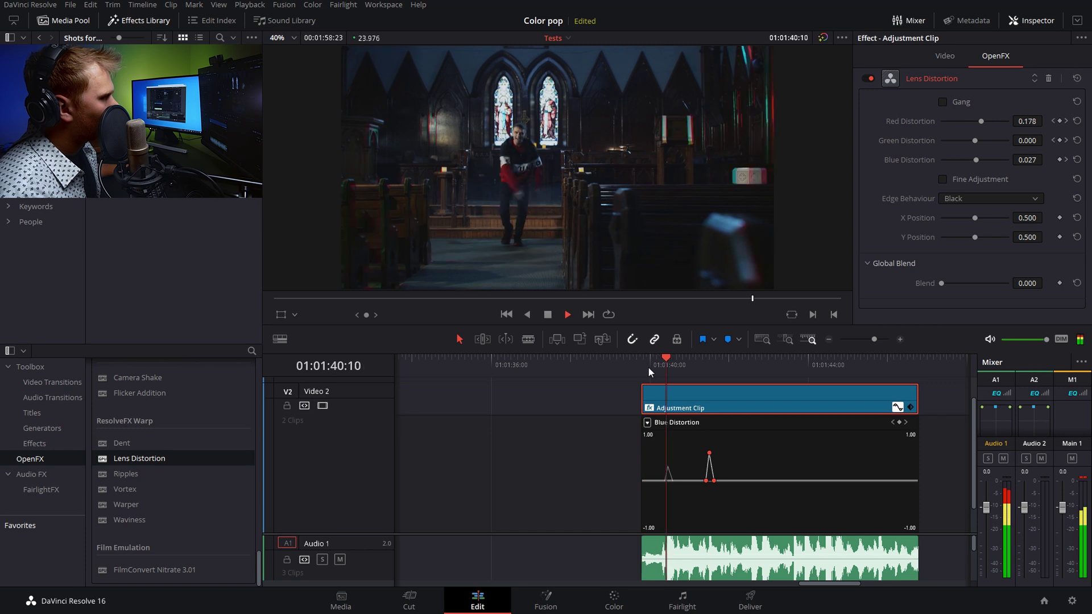
pyautogui.press('space')
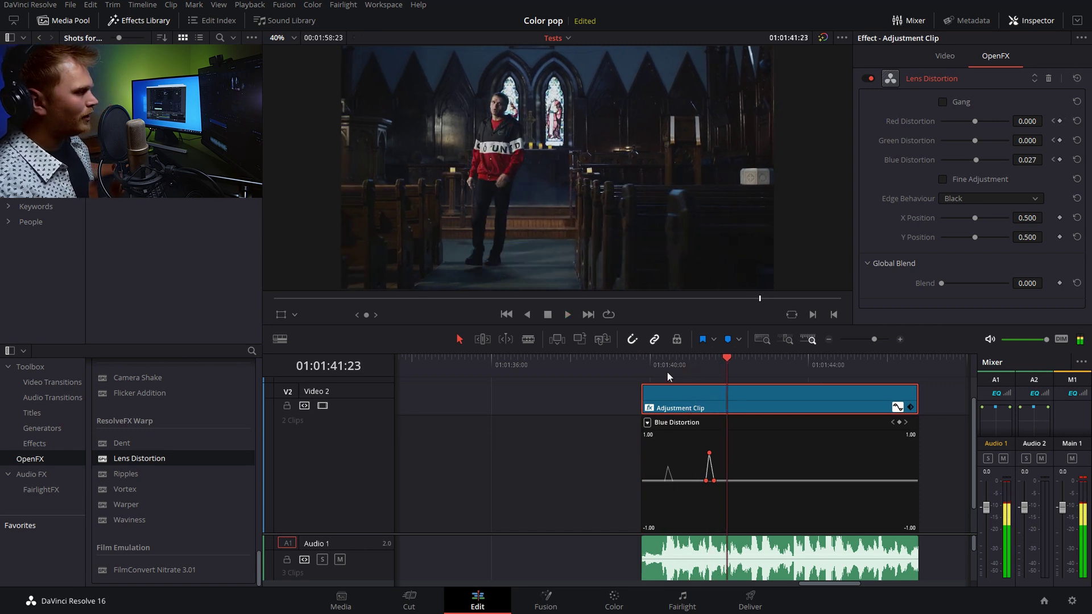
# Alt-drag the keyframed adjustment clip onto the second shot on V2 and play it back.
pyautogui.scroll(-3, 667, 372)
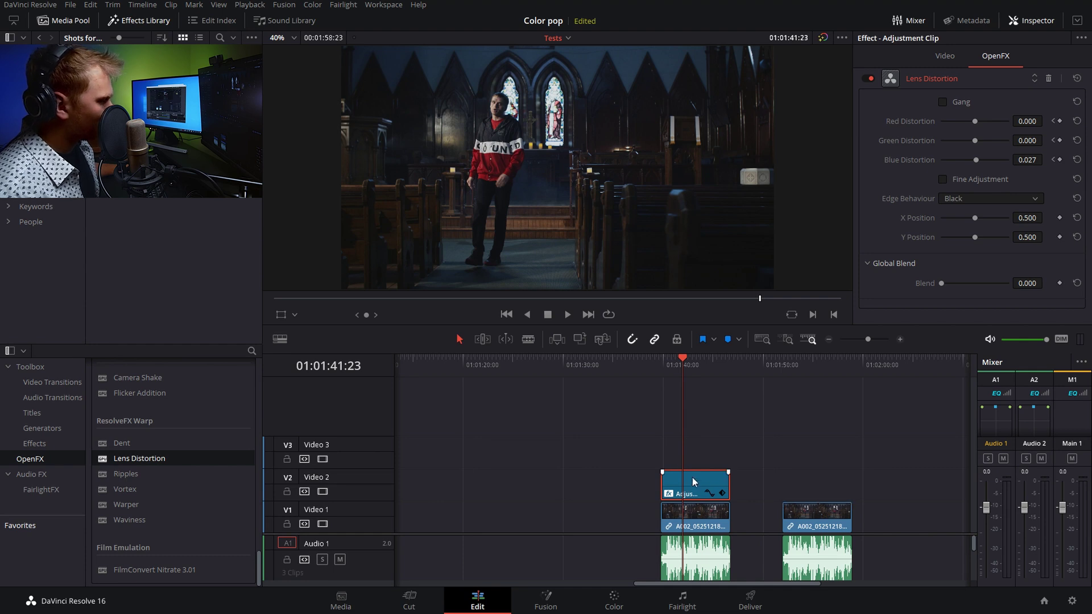
pyautogui.moveTo(695, 477); pyautogui.dragTo(811, 481)
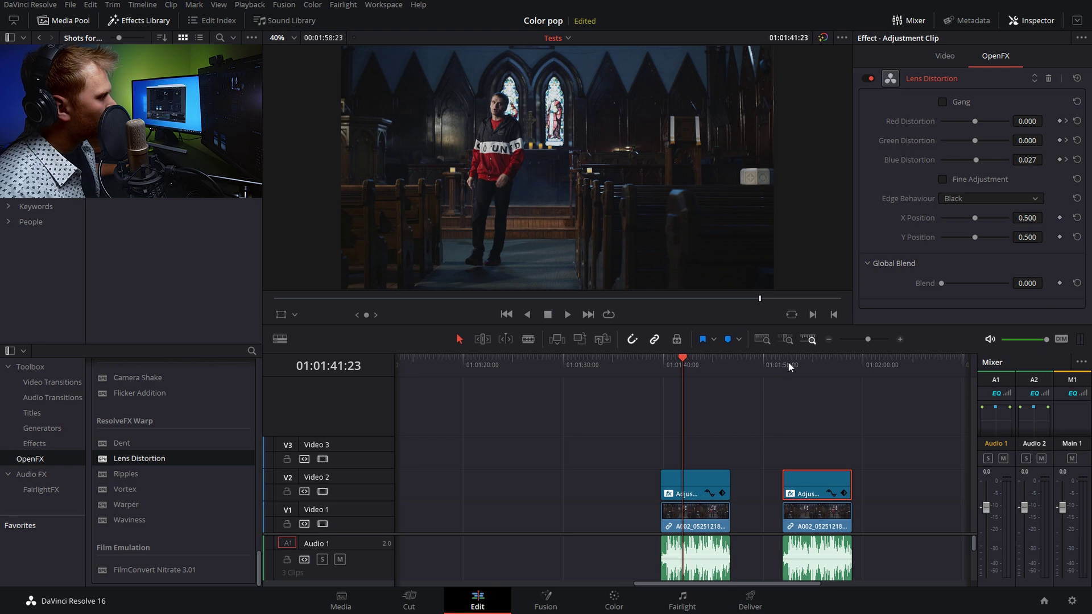
pyautogui.moveTo(787, 364); pyautogui.dragTo(796, 364)
pyautogui.press('space')
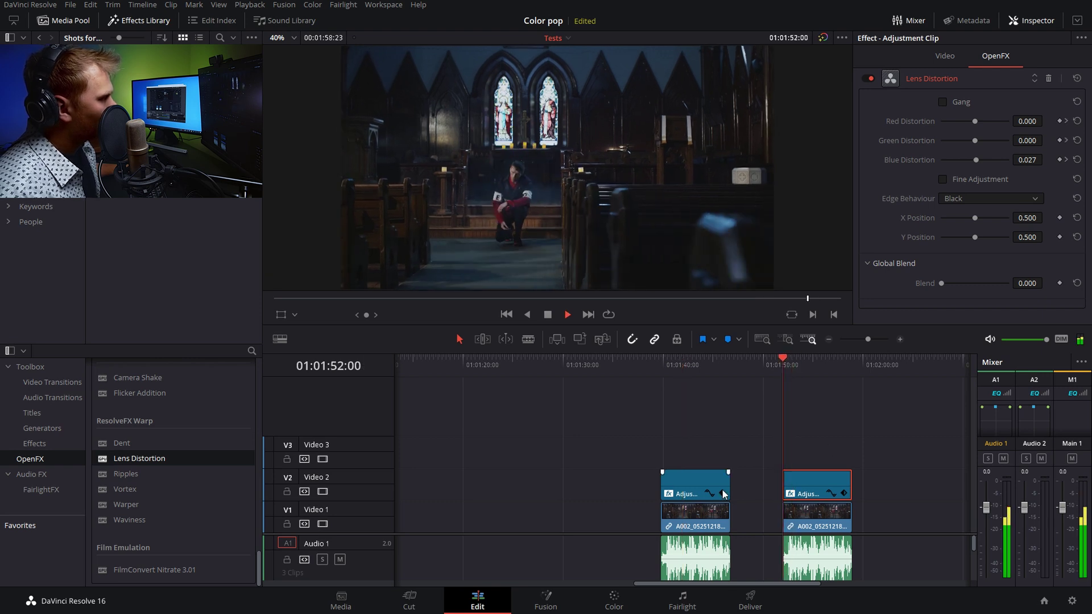
pyautogui.press('space')
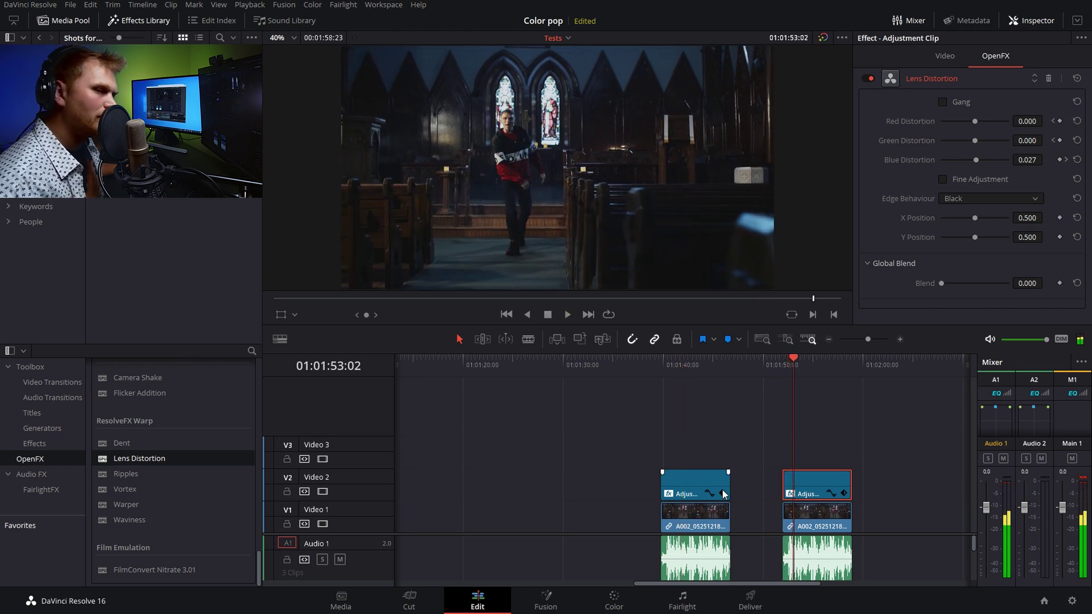
pyautogui.click(683, 391)
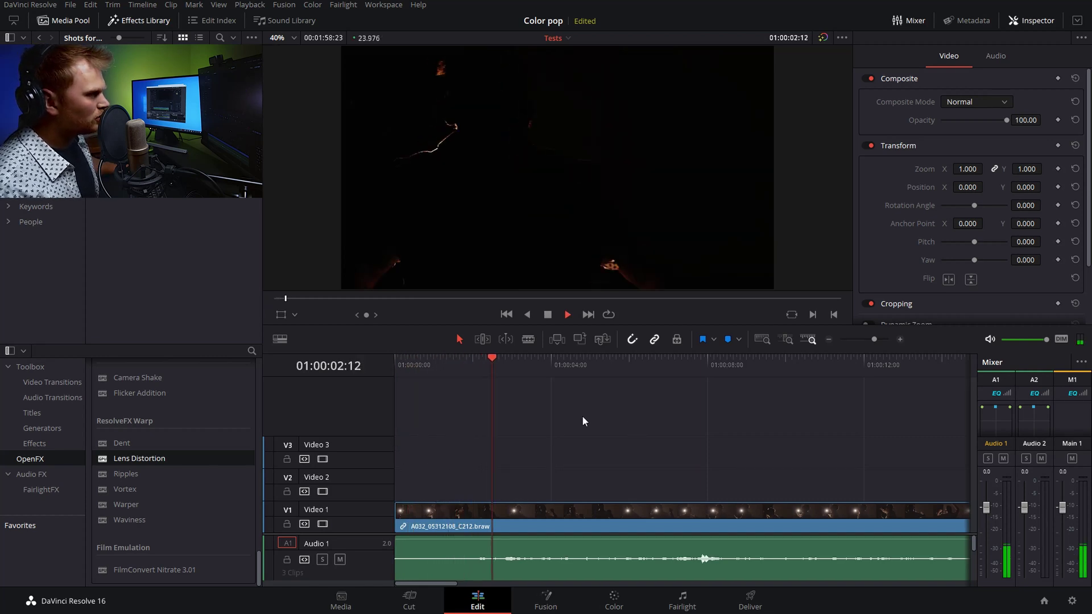
# Stop playback and place an Adjustment Clip on V2 above the silhouette shot.
pyautogui.press('space')
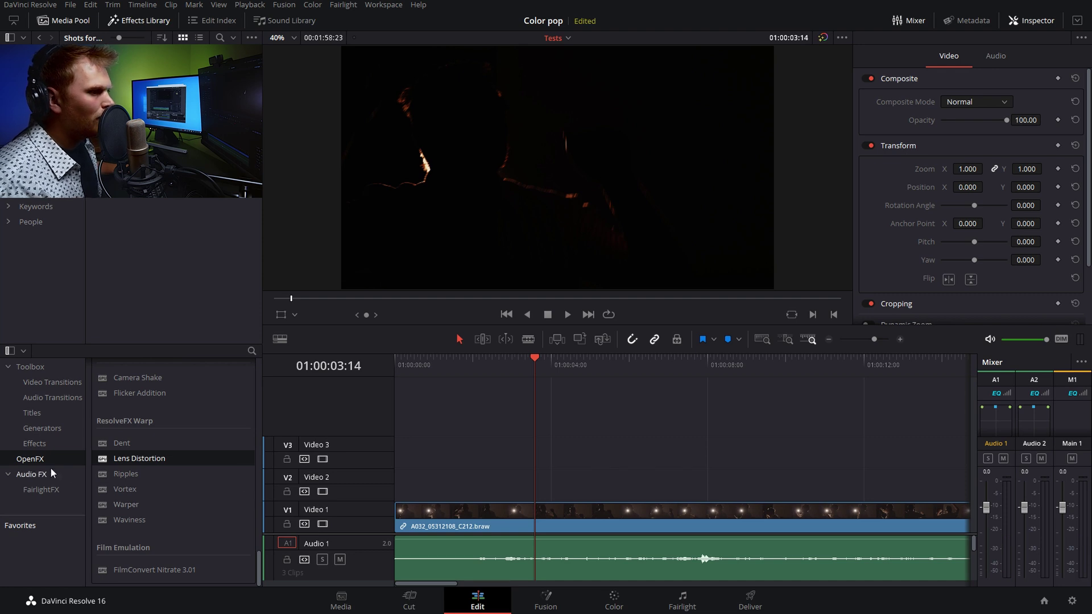
pyautogui.click(50, 446)
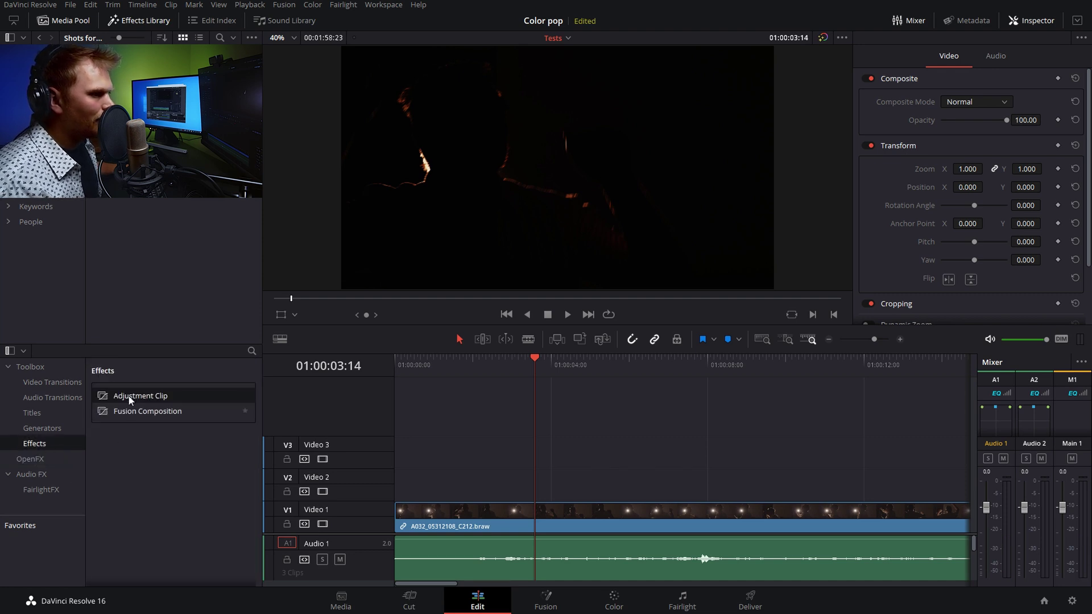
pyautogui.moveTo(128, 396); pyautogui.dragTo(397, 488)
# Search OpenFX for 'len' and apply Lens Distortion to the new adjustment clip.
pyautogui.click(32, 459)
pyautogui.click(251, 352)
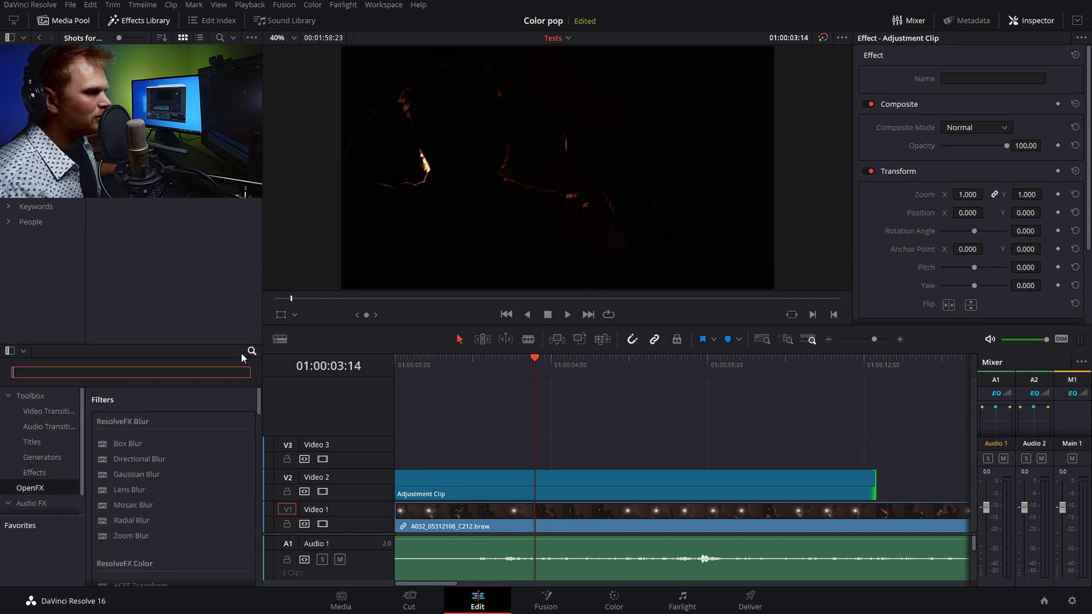
pyautogui.write('len')
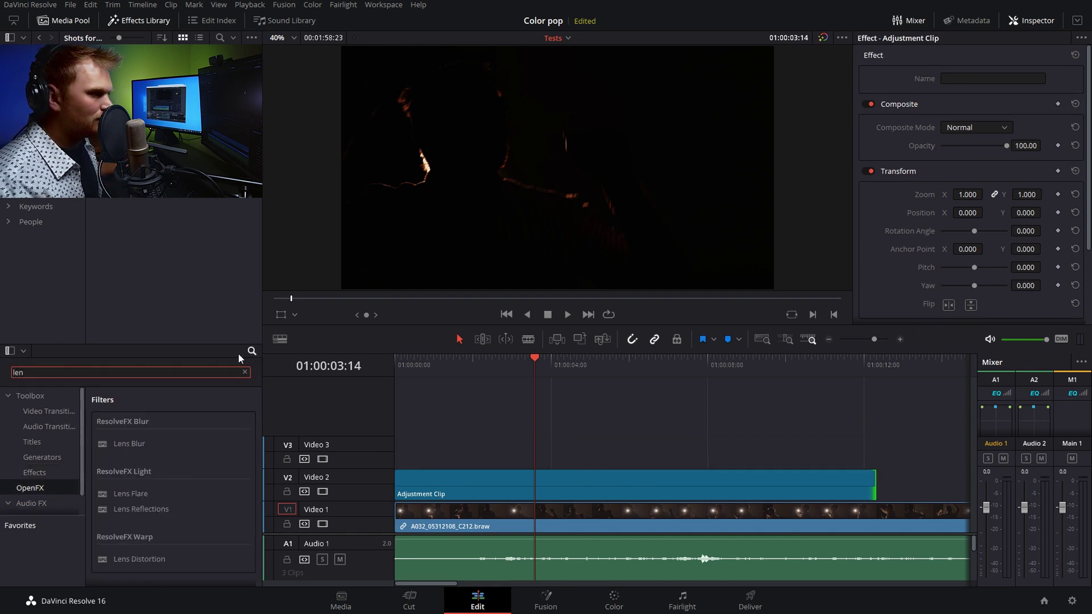
pyautogui.moveTo(148, 557); pyautogui.dragTo(515, 476)
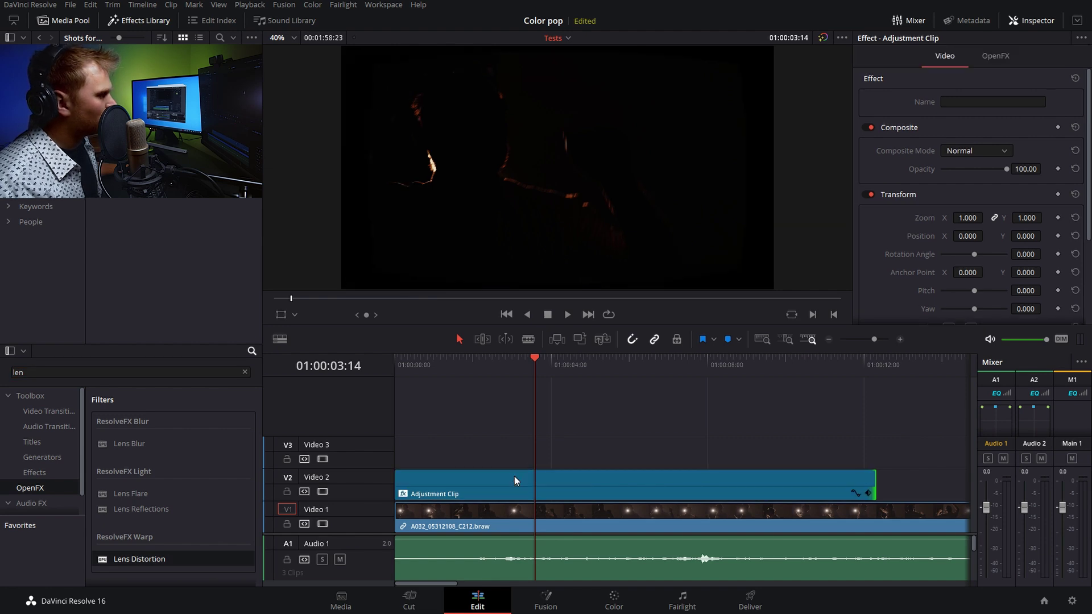
pyautogui.click(996, 56)
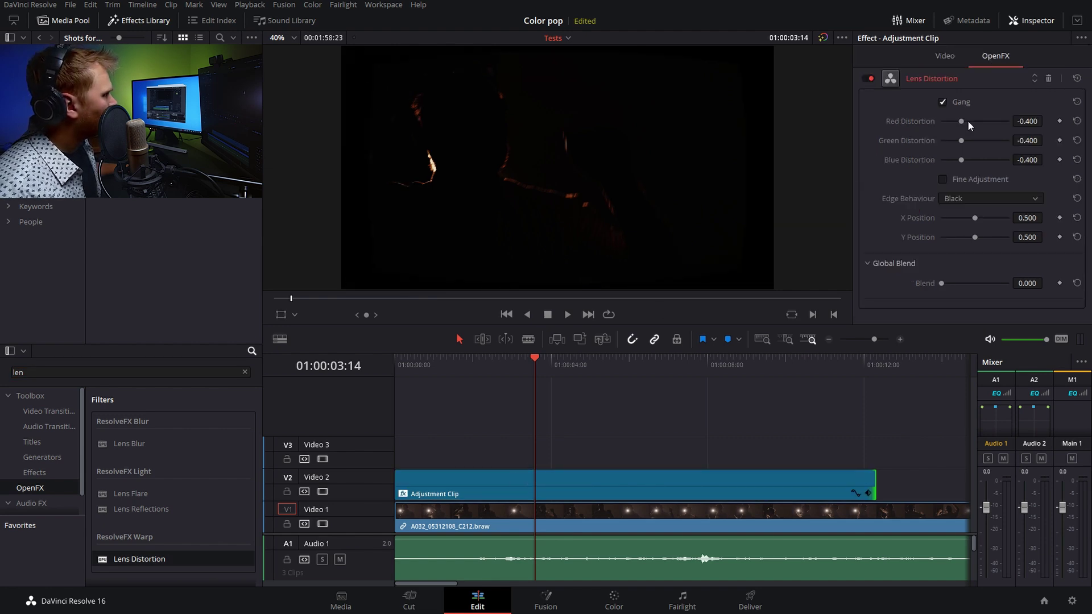
# Zero the ganged Lens Distortion, unlink Gang, and raise Red Distortion to 0.559.
pyautogui.doubleClick(1028, 122)
pyautogui.write('0')
pyautogui.press('Return')
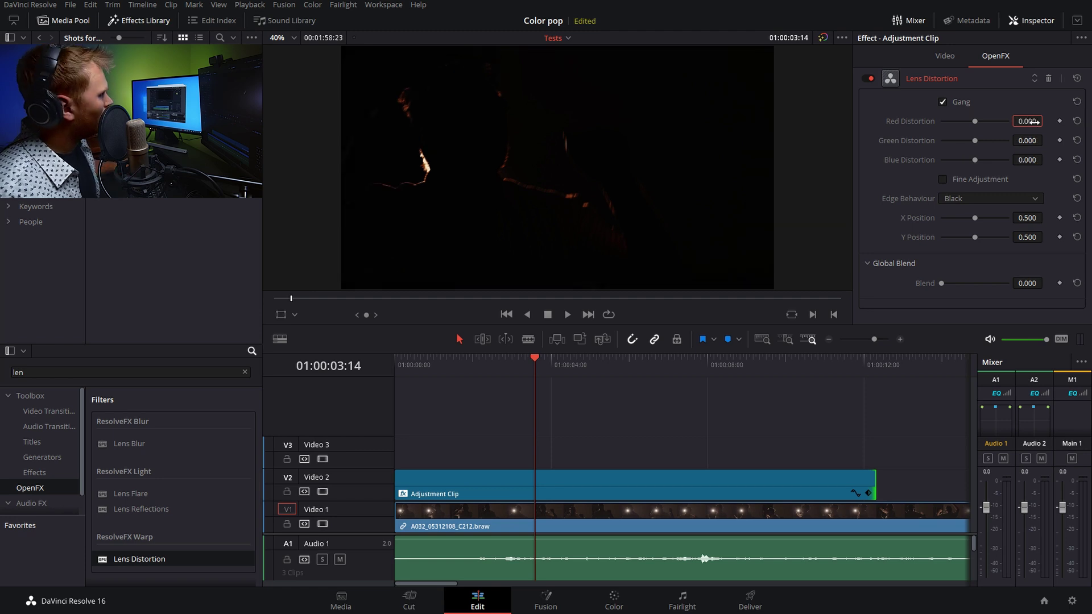
pyautogui.click(943, 102)
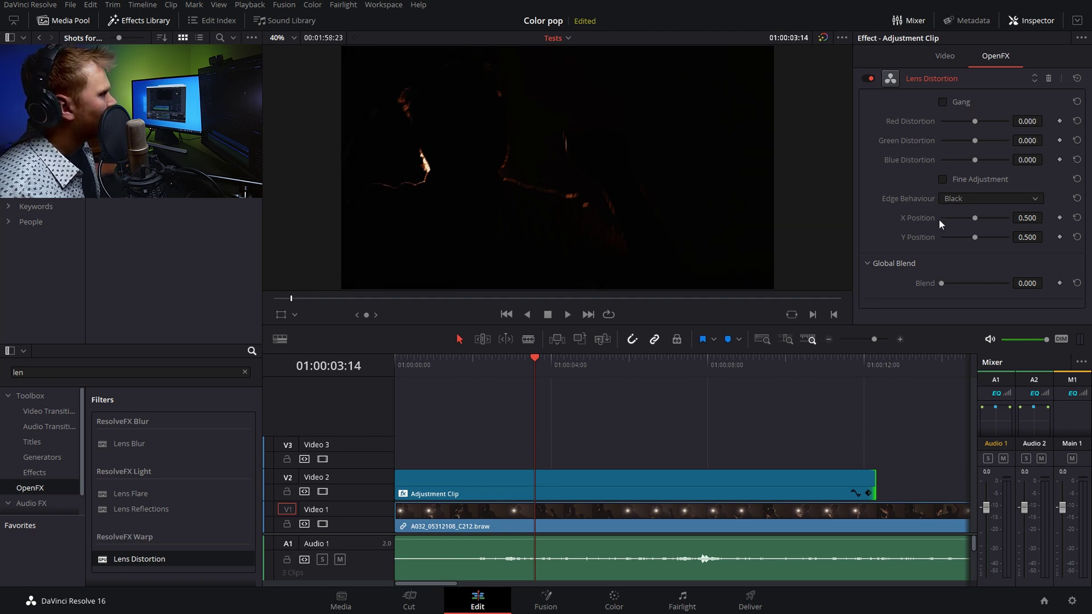
pyautogui.moveTo(975, 124)
pyautogui.mouseDown()
pyautogui.moveTo(994, 123)
pyautogui.moveTo(988, 141)
pyautogui.mouseUp()
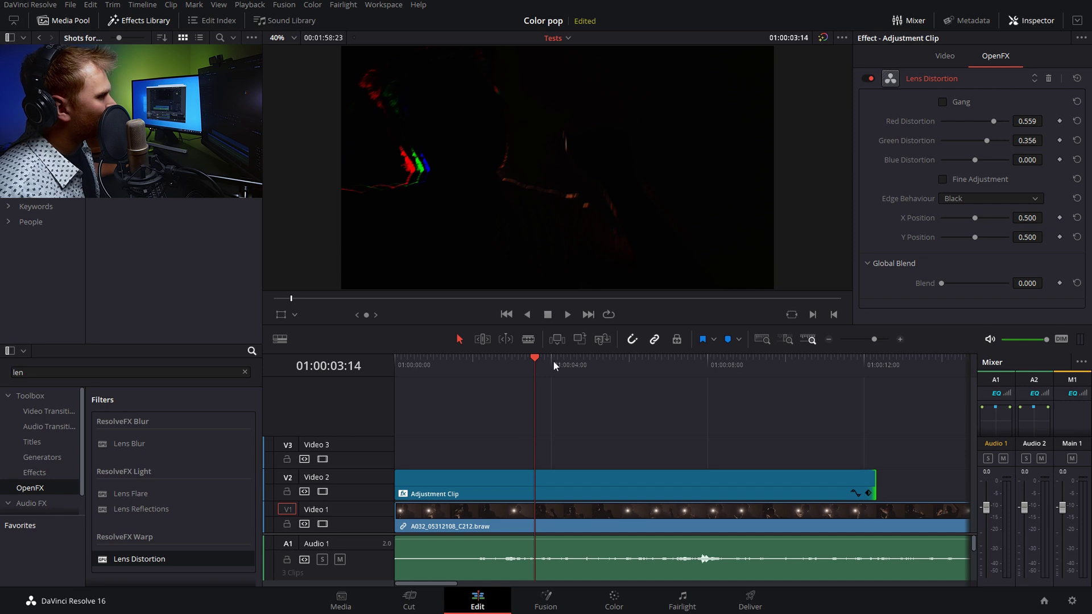
# Play the shot from the start and stop on a frame showing the silhouette's split edge.
pyautogui.moveTo(553, 360); pyautogui.dragTo(408, 379)
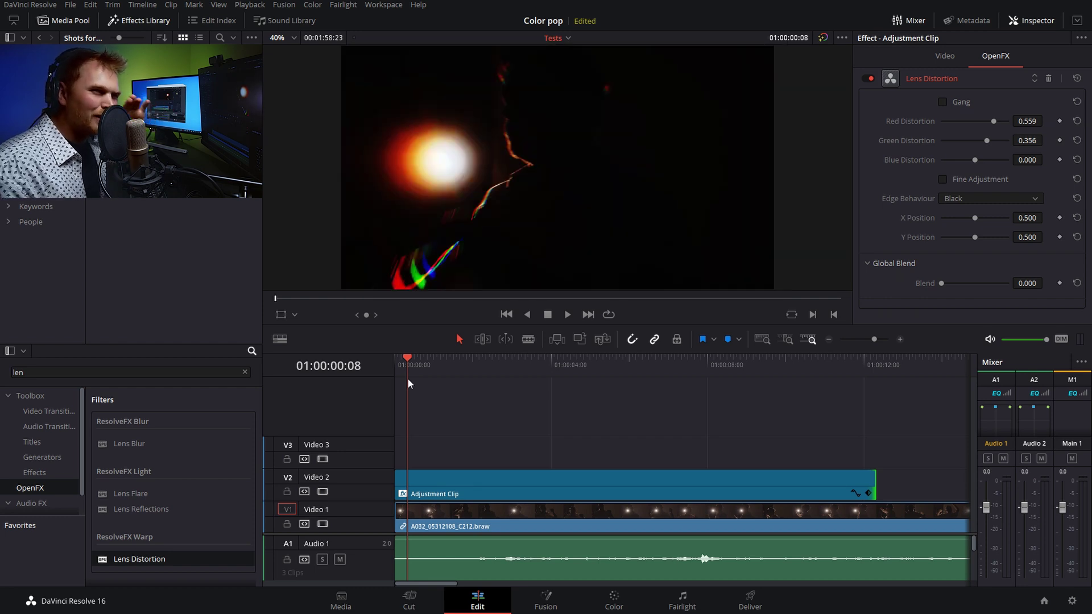
pyautogui.press('space')
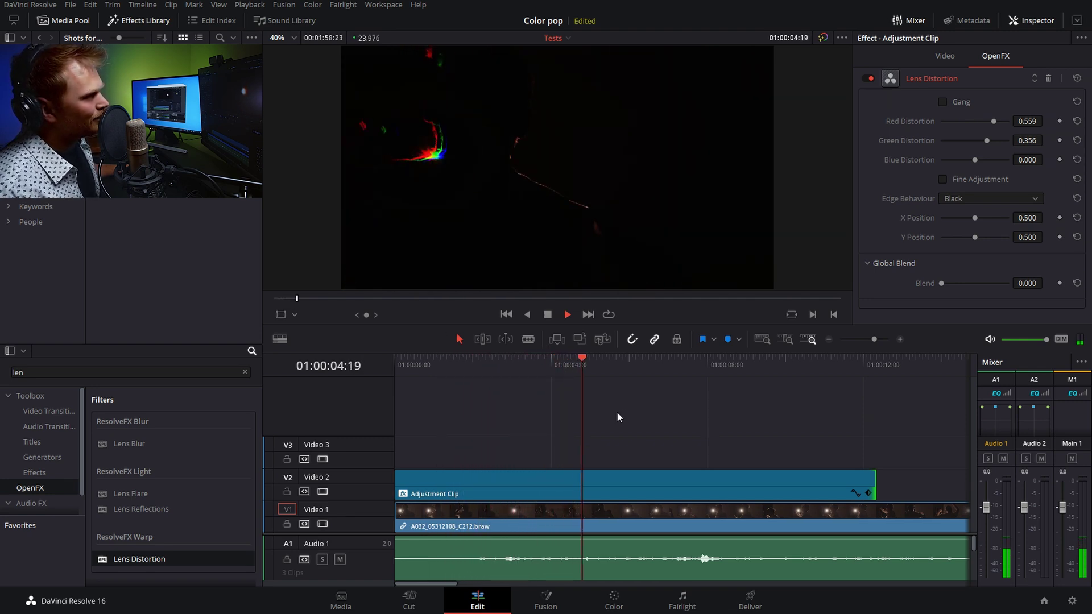
pyautogui.click(557, 367)
pyautogui.moveTo(534, 370); pyautogui.dragTo(564, 389)
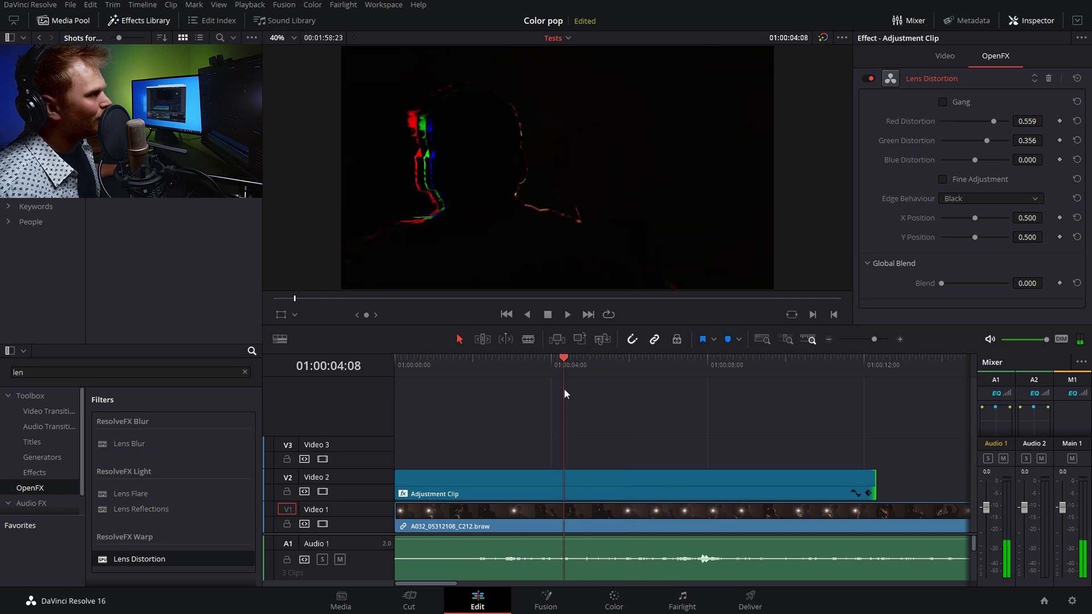